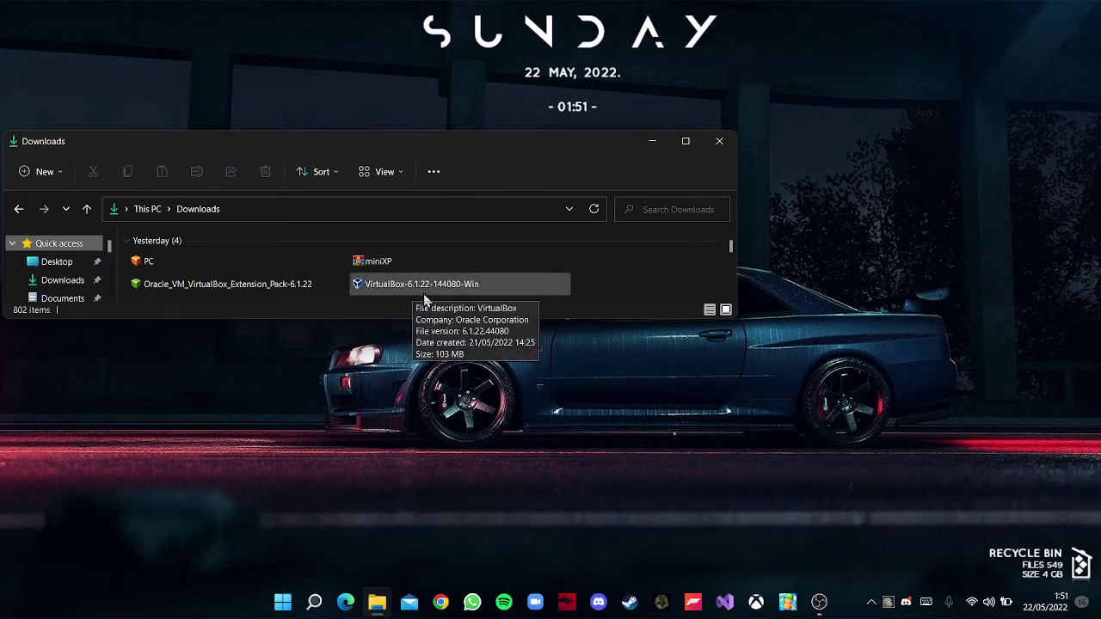
Install VirtualBox 6.1.22 from the Downloads folder with the default features and shortcuts, accept the network interruption, and launch it on finishing.
double_click(441, 289)
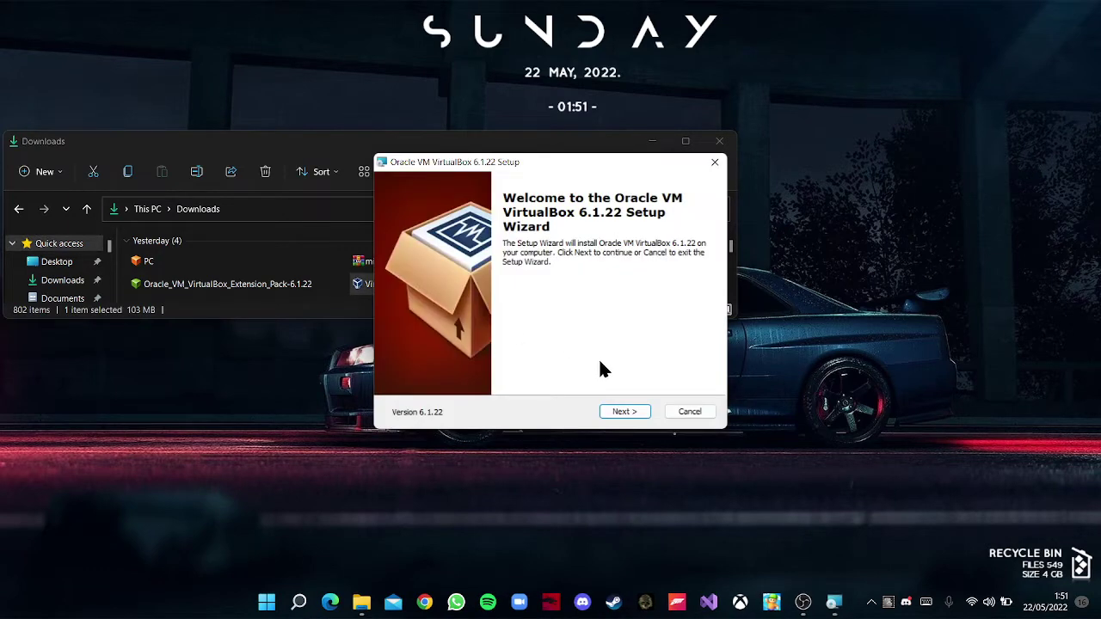
click(636, 415)
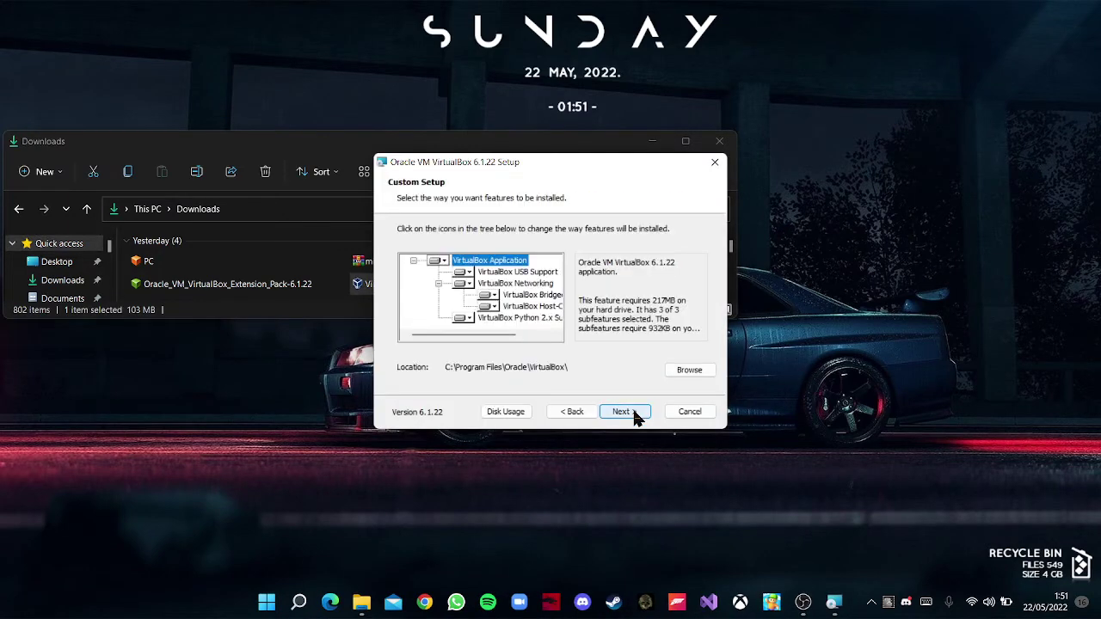
click(636, 415)
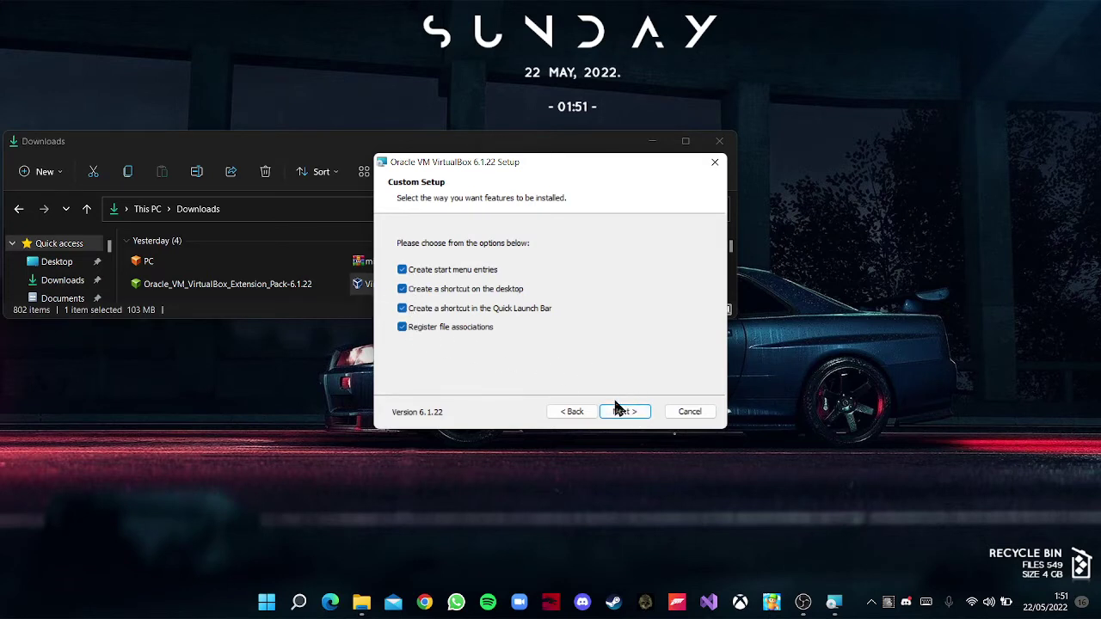
click(631, 416)
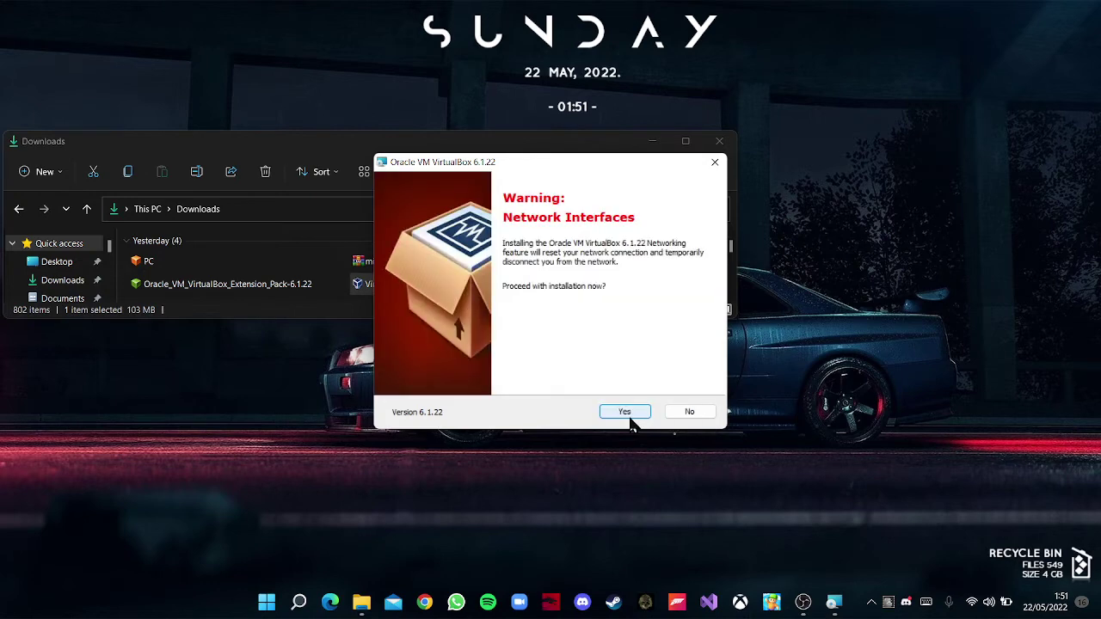
click(626, 412)
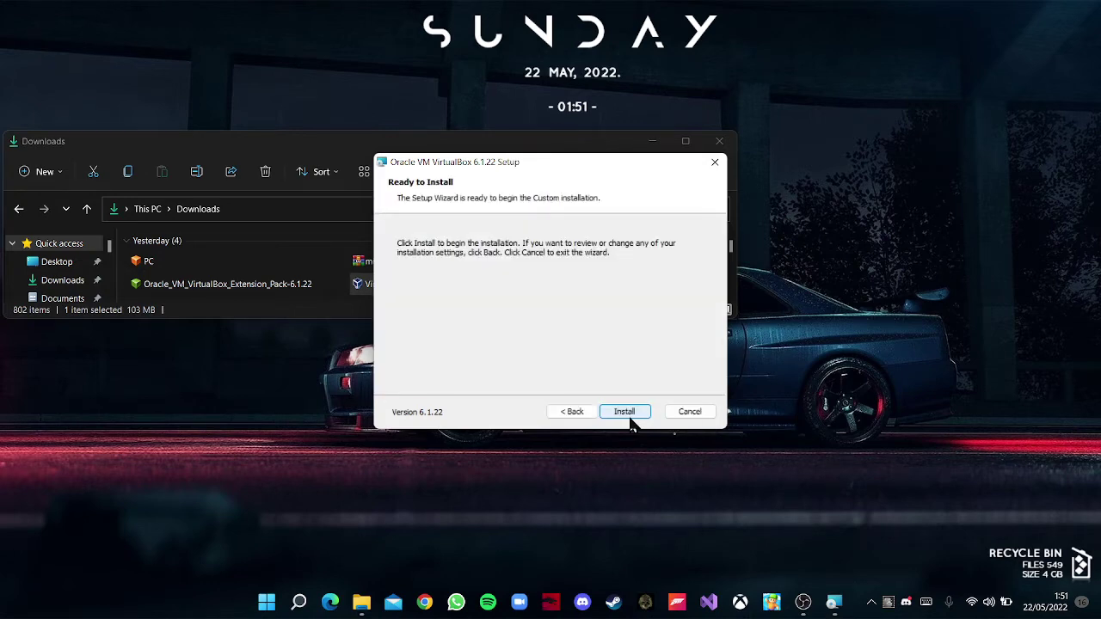
click(628, 415)
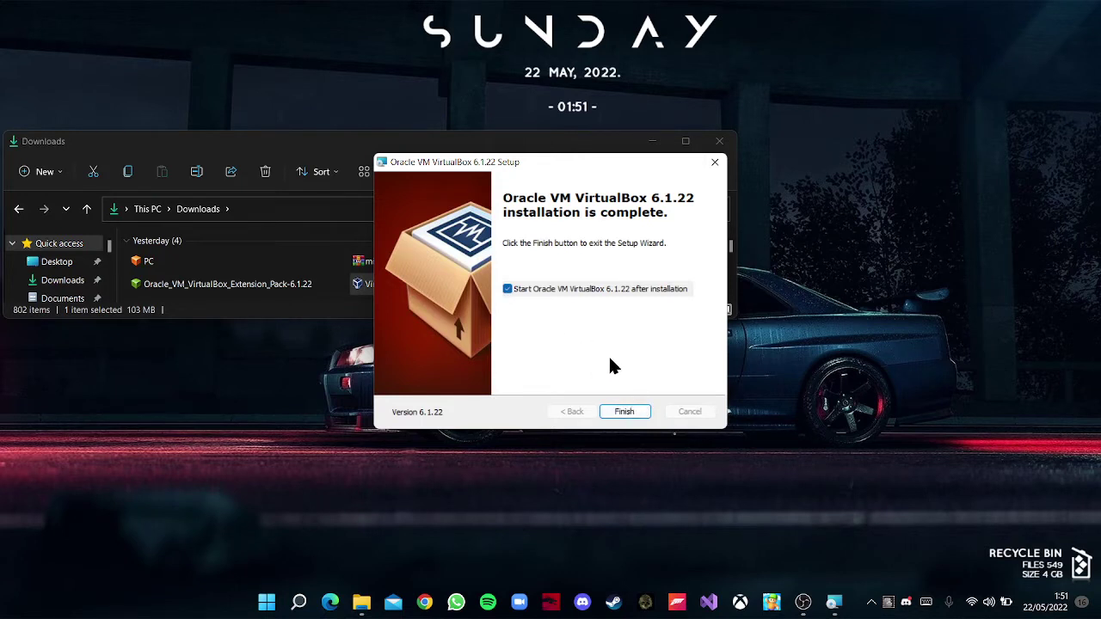
click(638, 401)
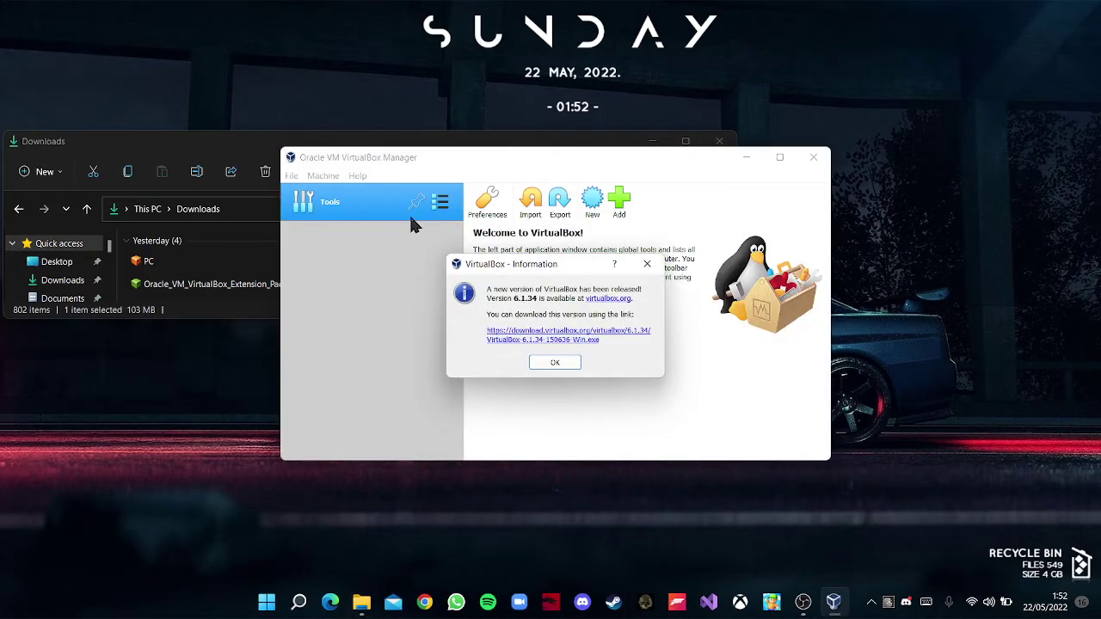
Dismiss the new-version notice and arrange the VirtualBox Manager window below the Downloads window.
click(558, 364)
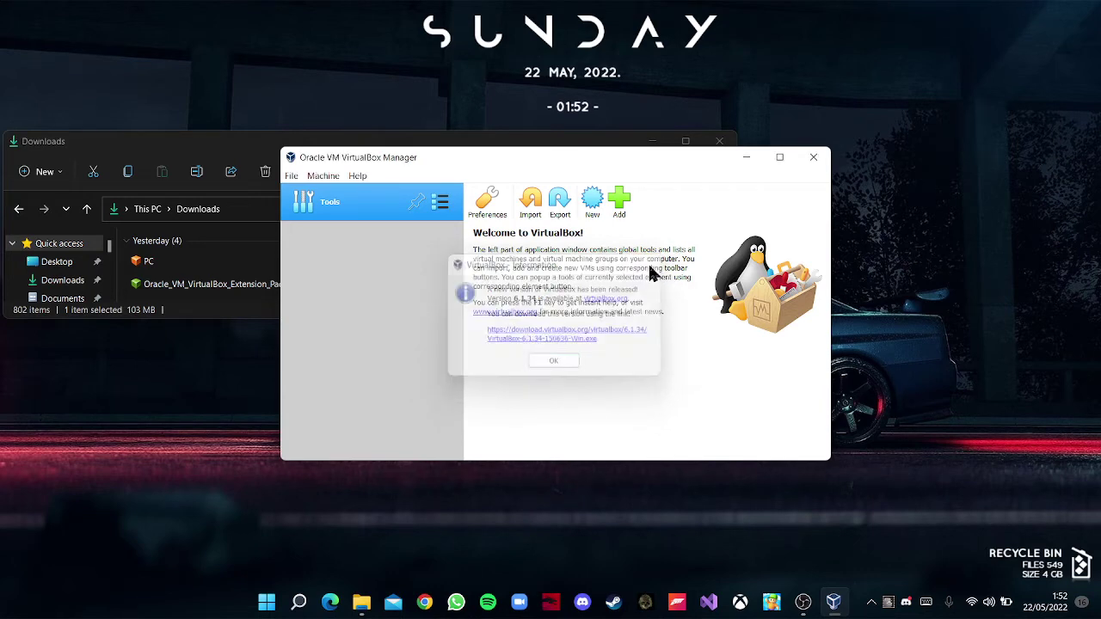
drag(592, 152, 708, 242)
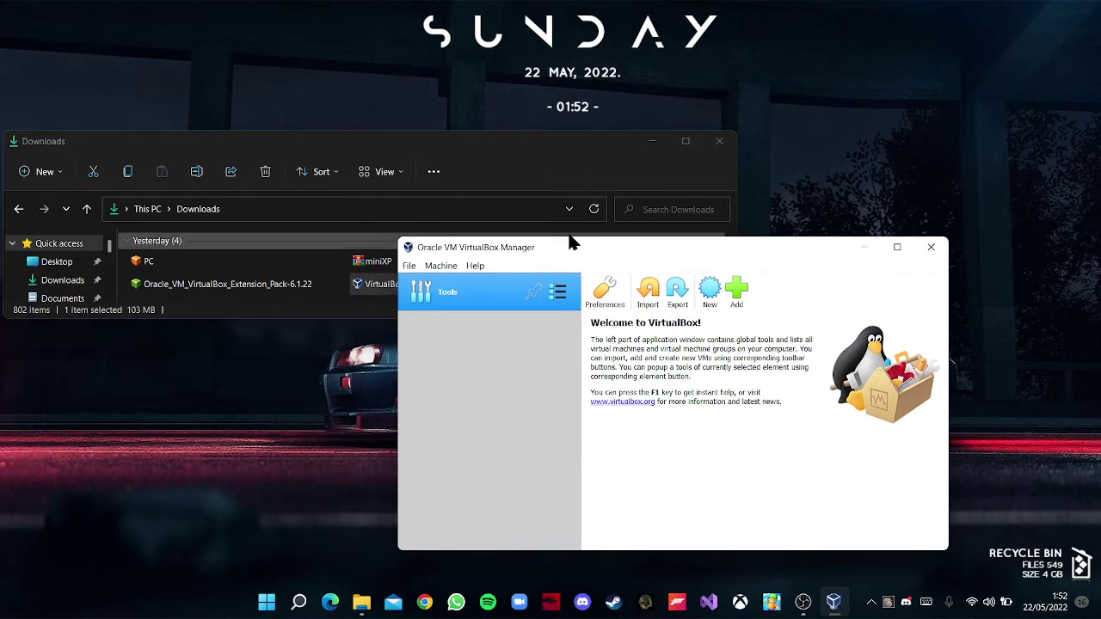
drag(605, 241, 607, 266)
drag(540, 146, 541, 69)
drag(560, 273, 529, 245)
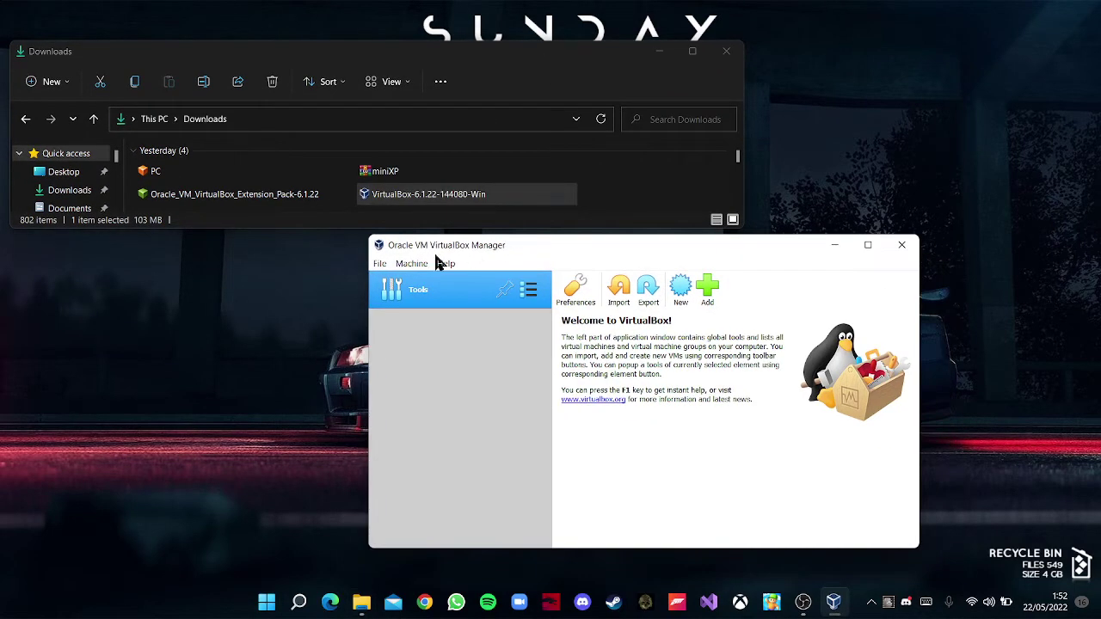
Open the Extensions section of the VirtualBox preferences.
click(380, 264)
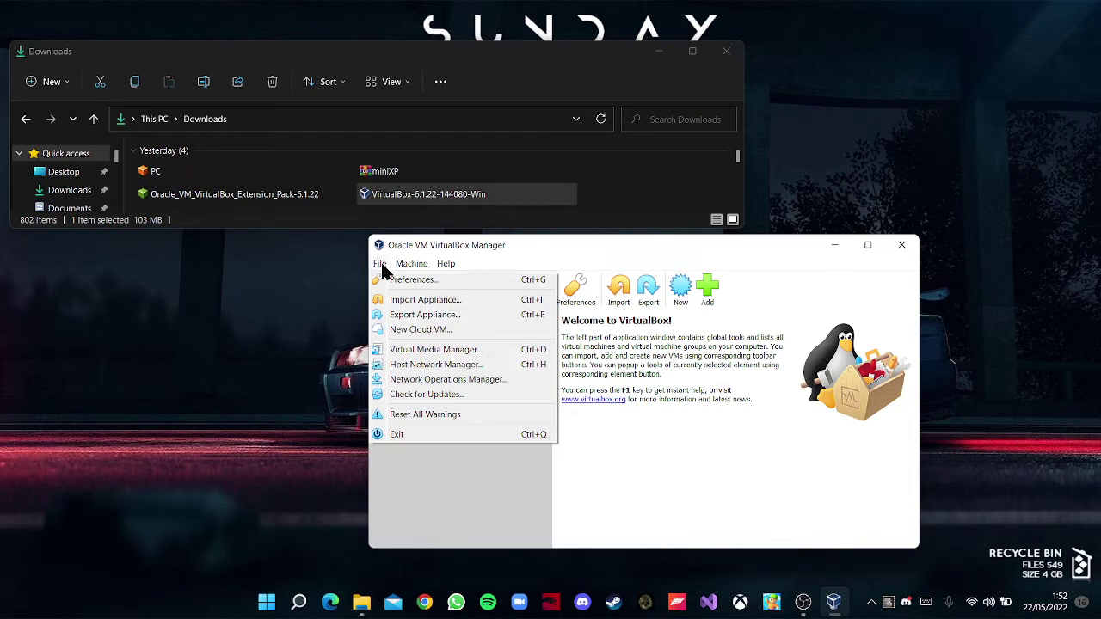
click(381, 267)
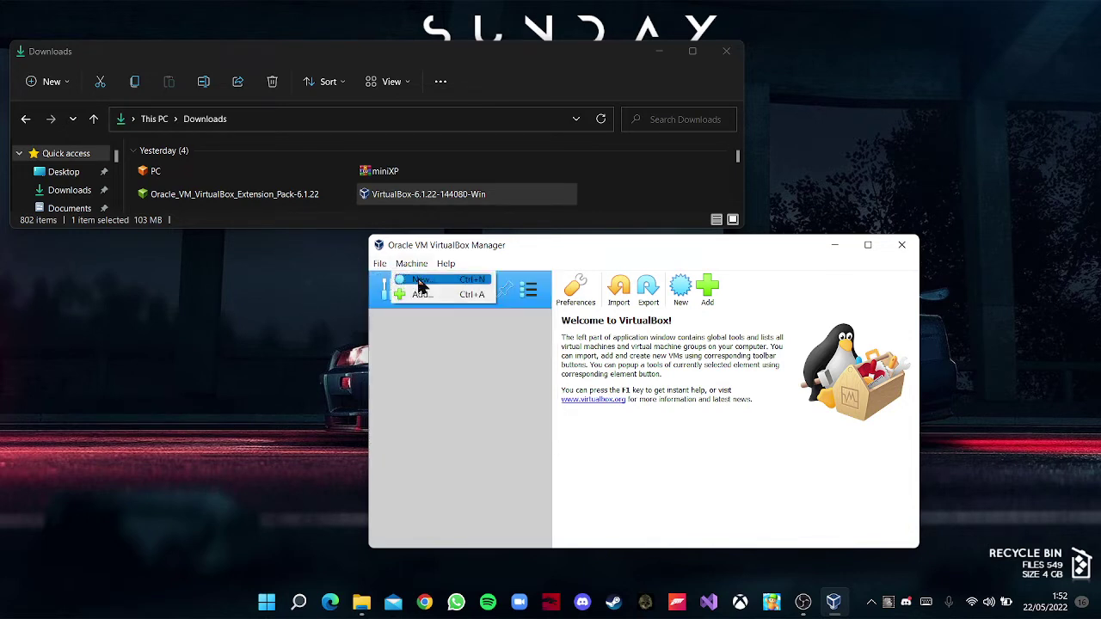
click(380, 263)
click(381, 264)
click(381, 265)
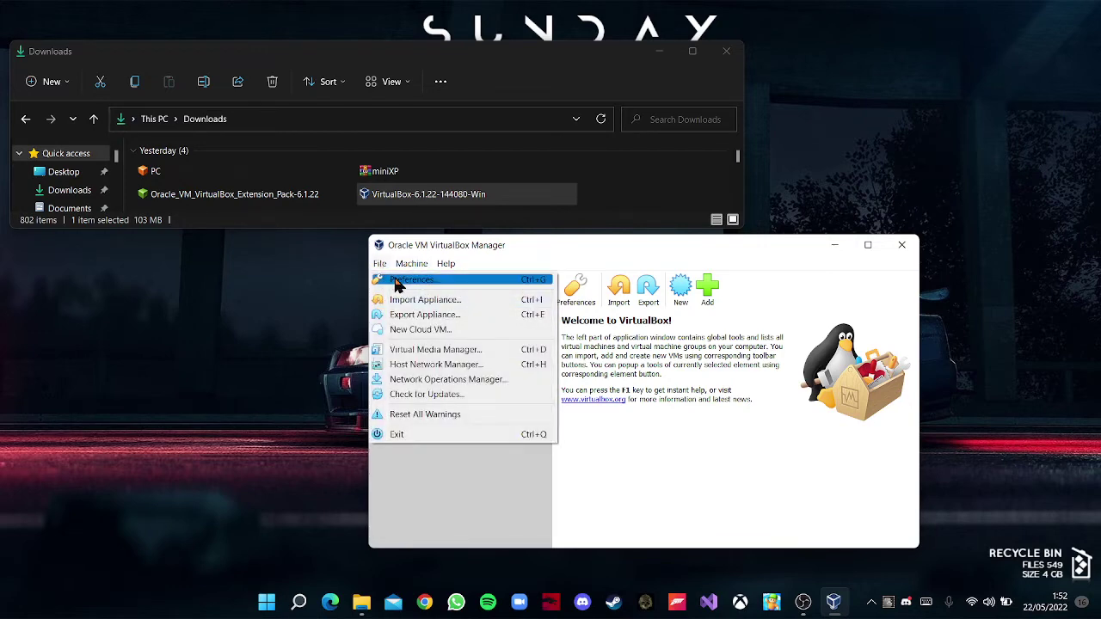
click(398, 284)
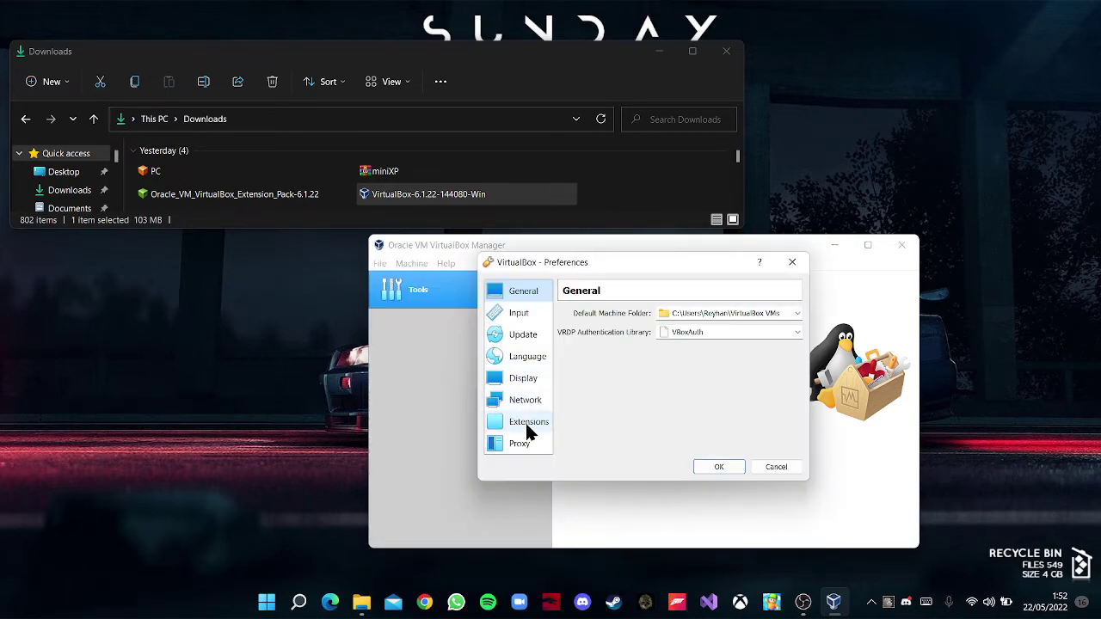
click(524, 425)
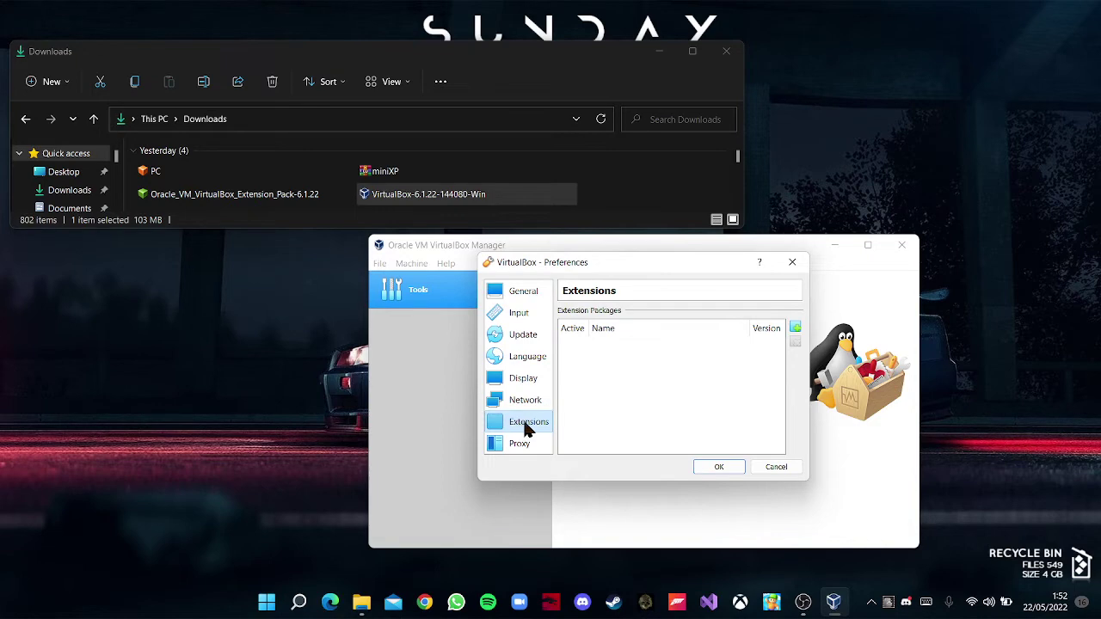
Install the Oracle_VM_VirtualBox_Extension_Pack-6.1.22 package from Downloads, agree to its license, and save the preferences.
click(796, 330)
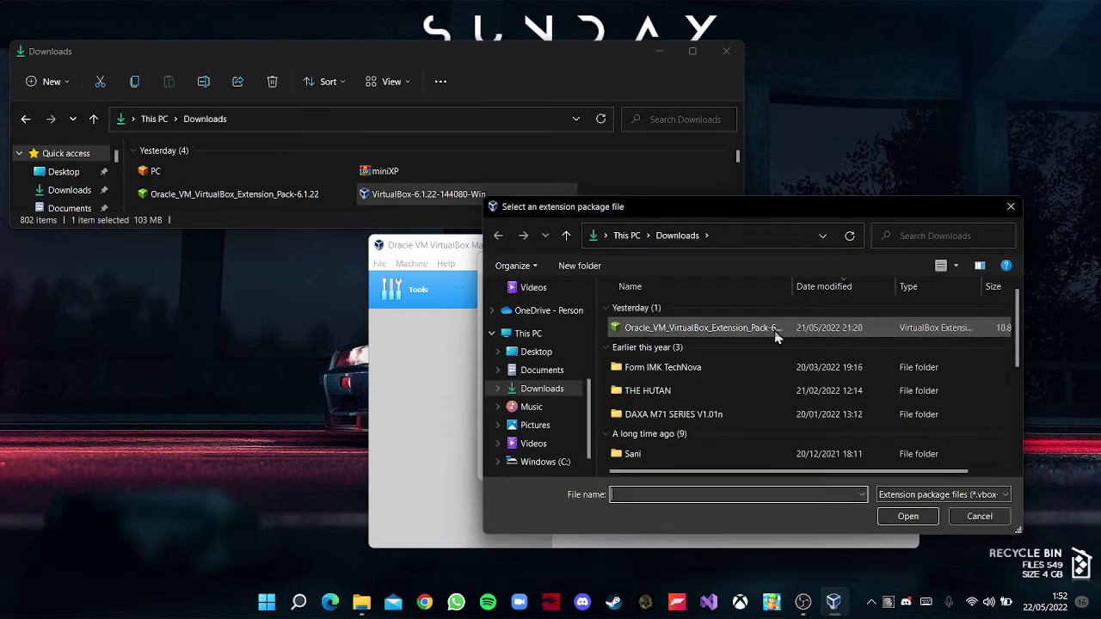
click(693, 333)
click(906, 518)
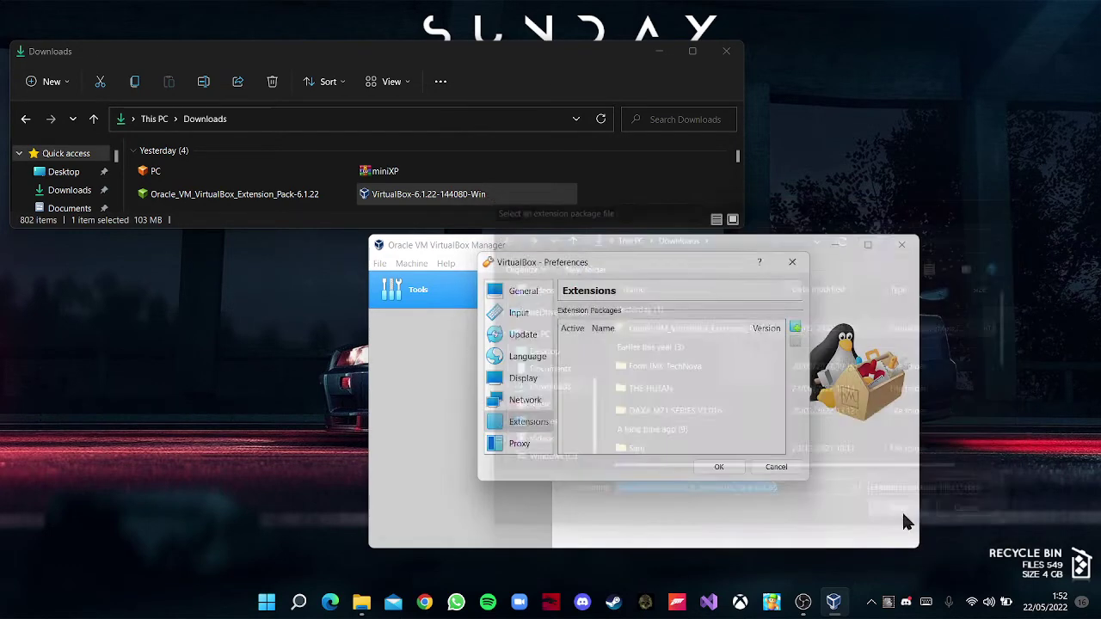
click(615, 452)
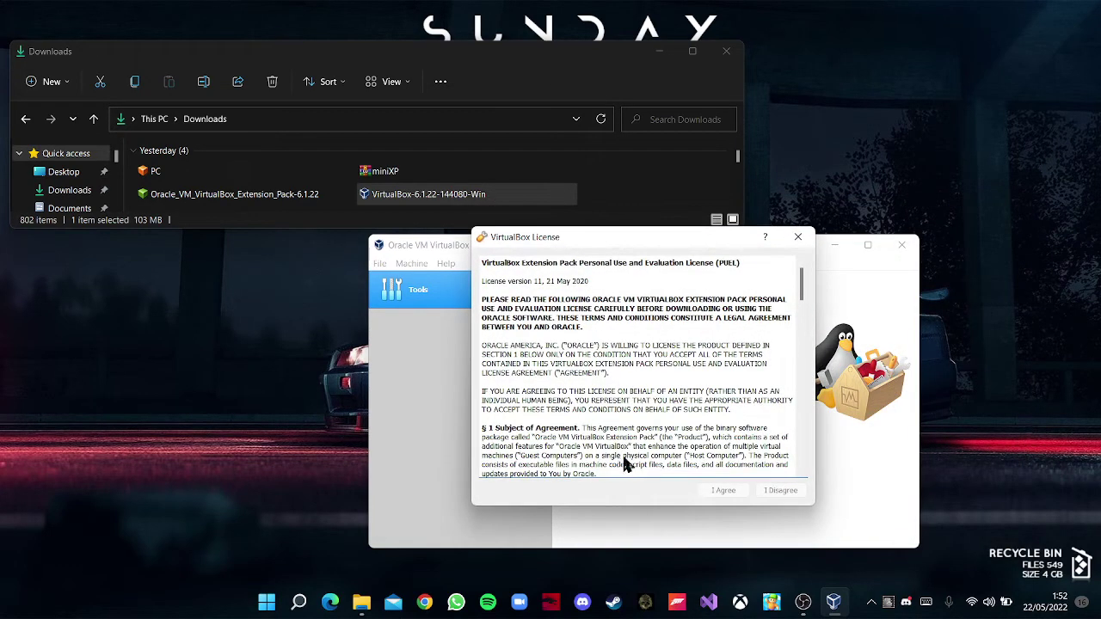
scroll(692, 417, down, 10)
scroll(697, 404, down, 15)
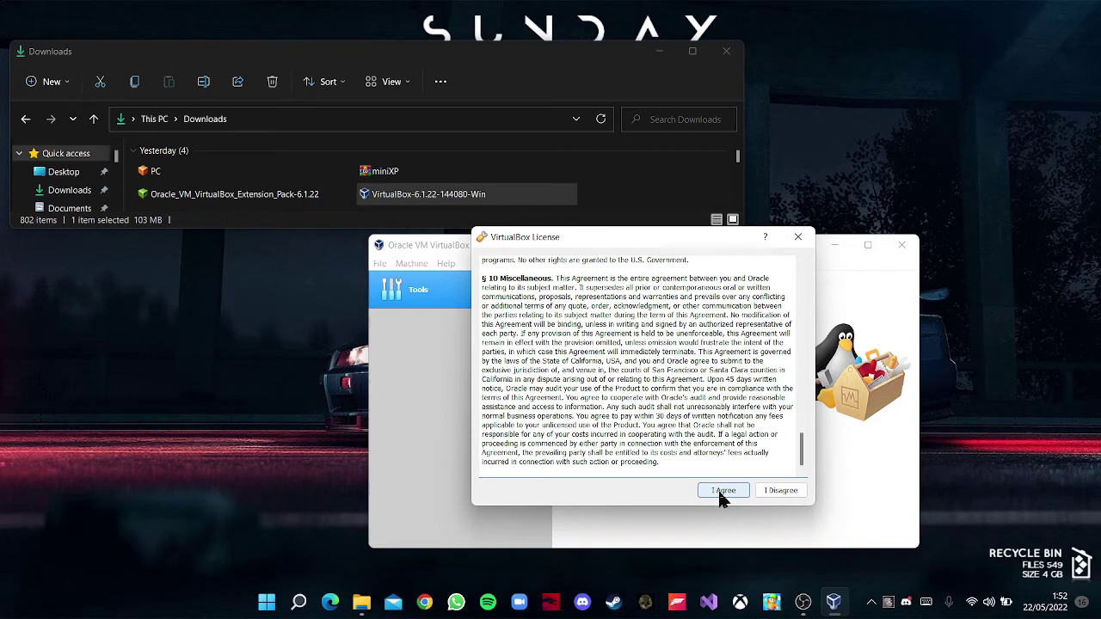
click(723, 491)
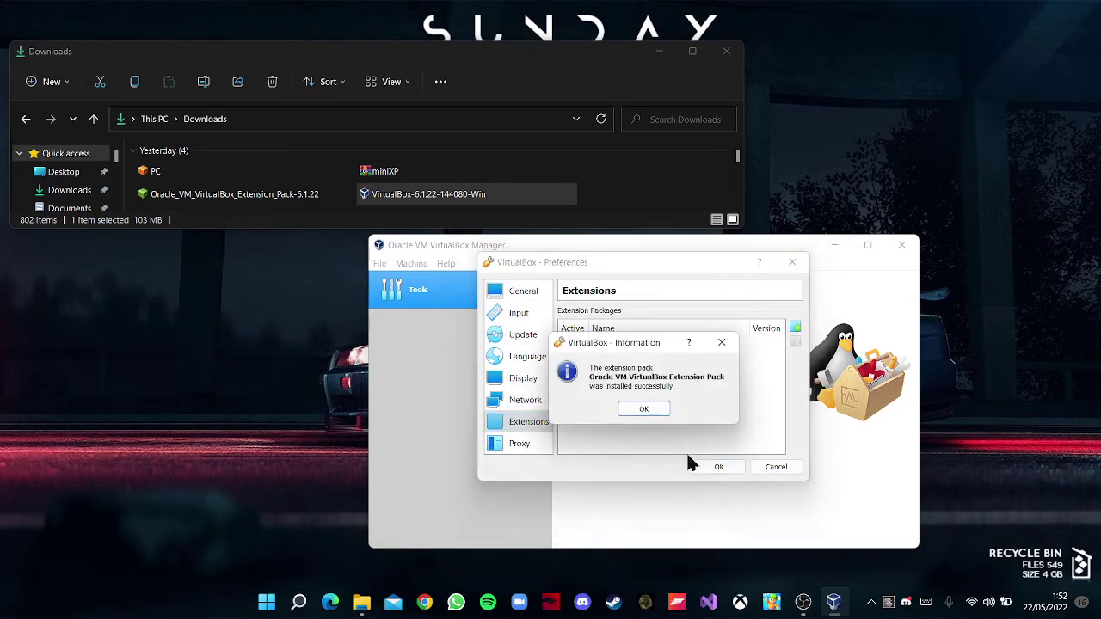
click(645, 409)
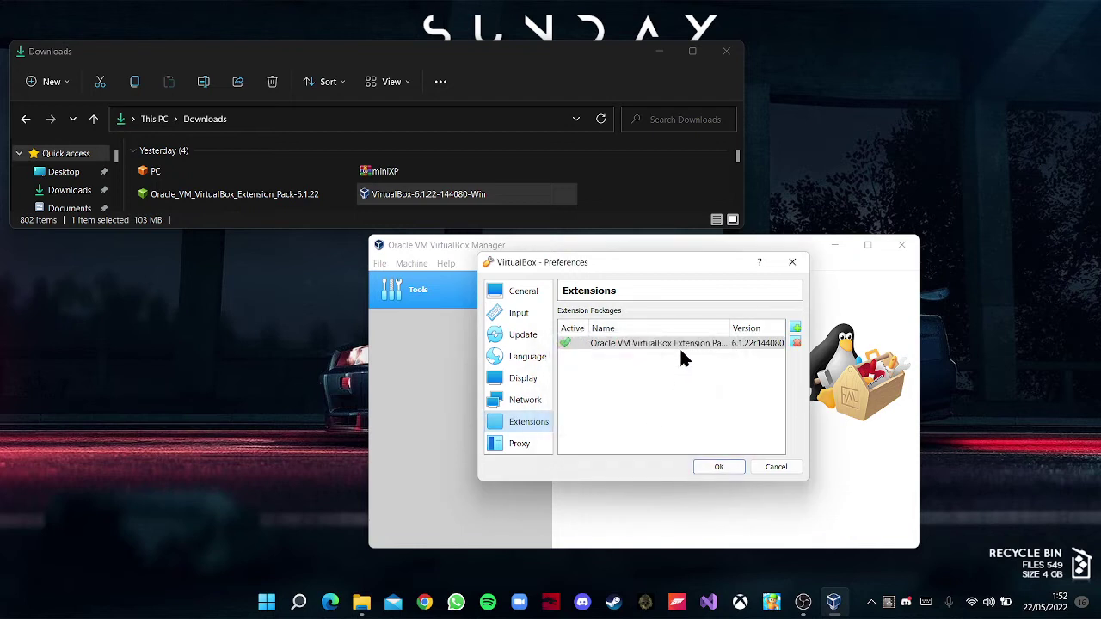
click(680, 346)
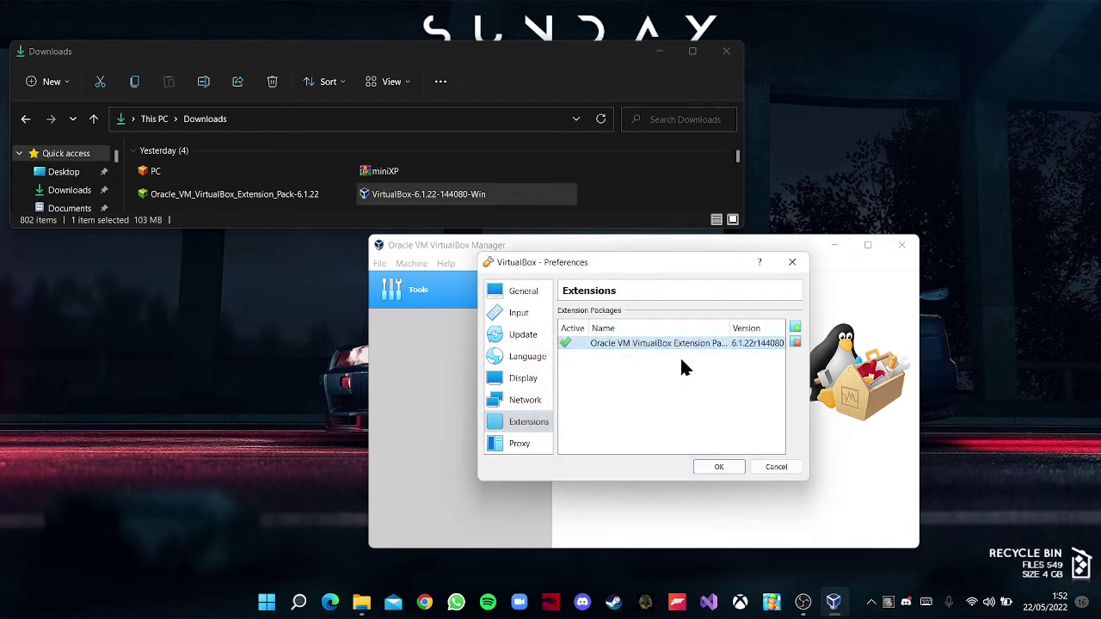
click(719, 469)
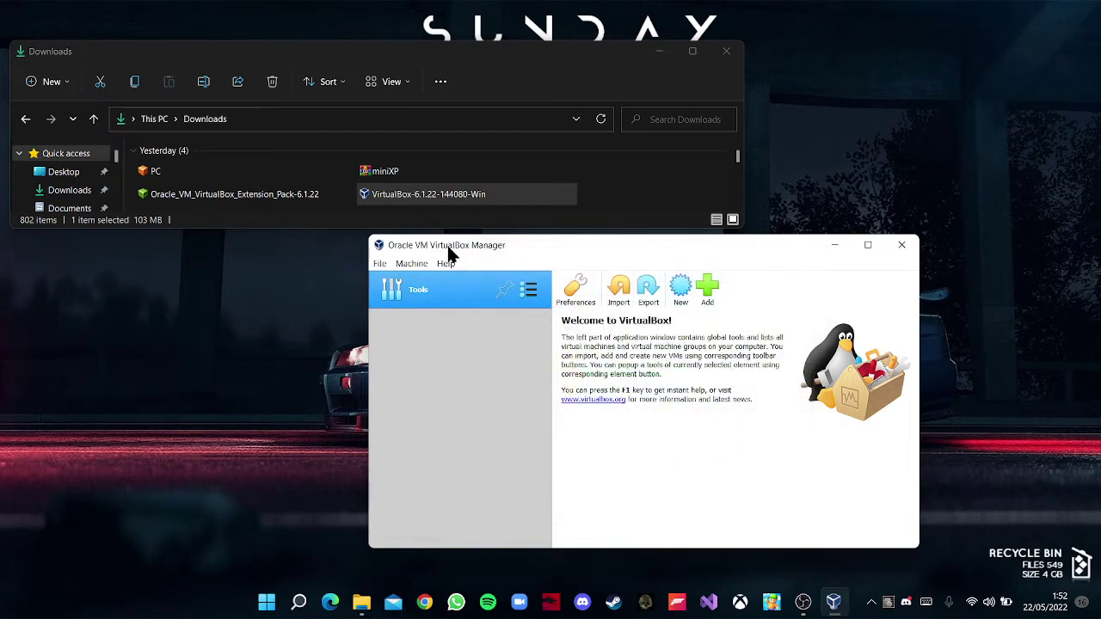
Start a new virtual machine named WindowsXP as Microsoft Windows, Windows XP (32-bit), with the recommended 192 MB of memory.
click(685, 295)
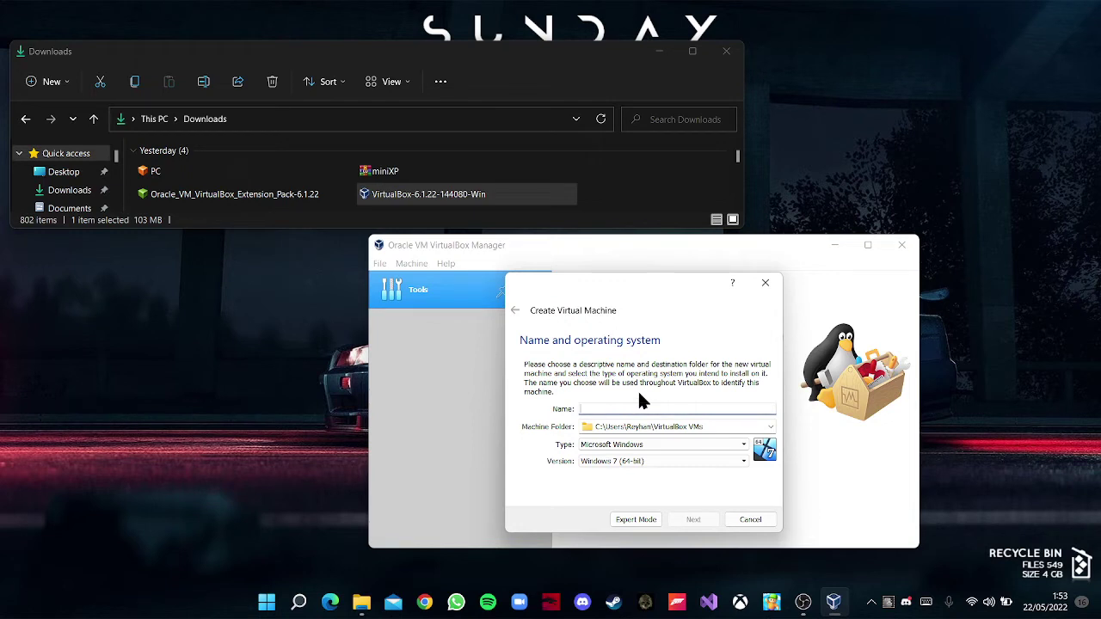
text(WindowsXP)
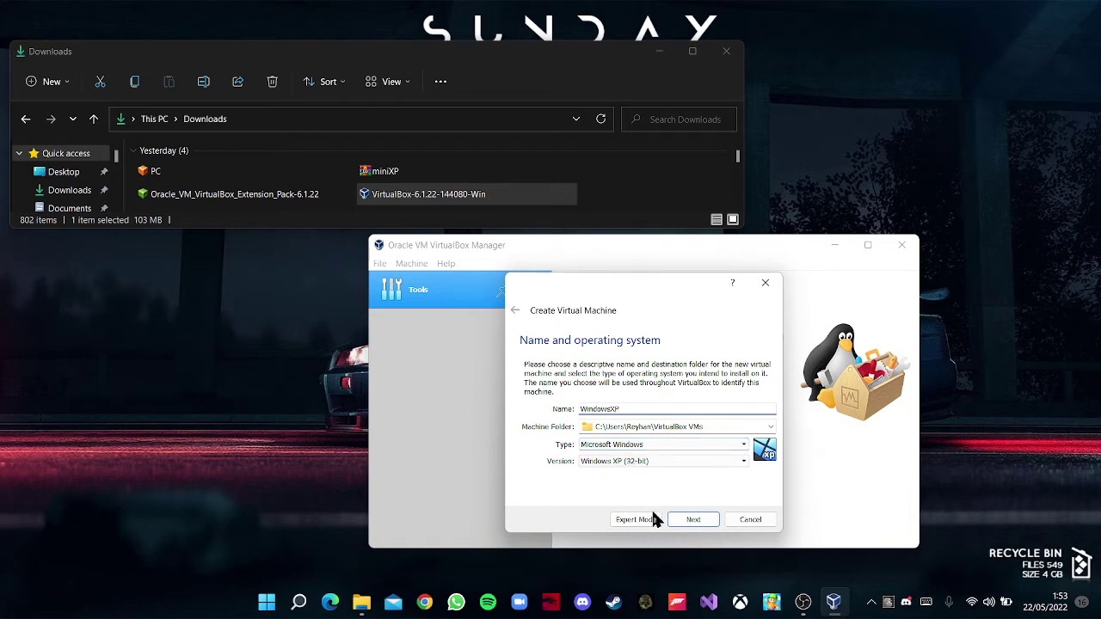
click(694, 519)
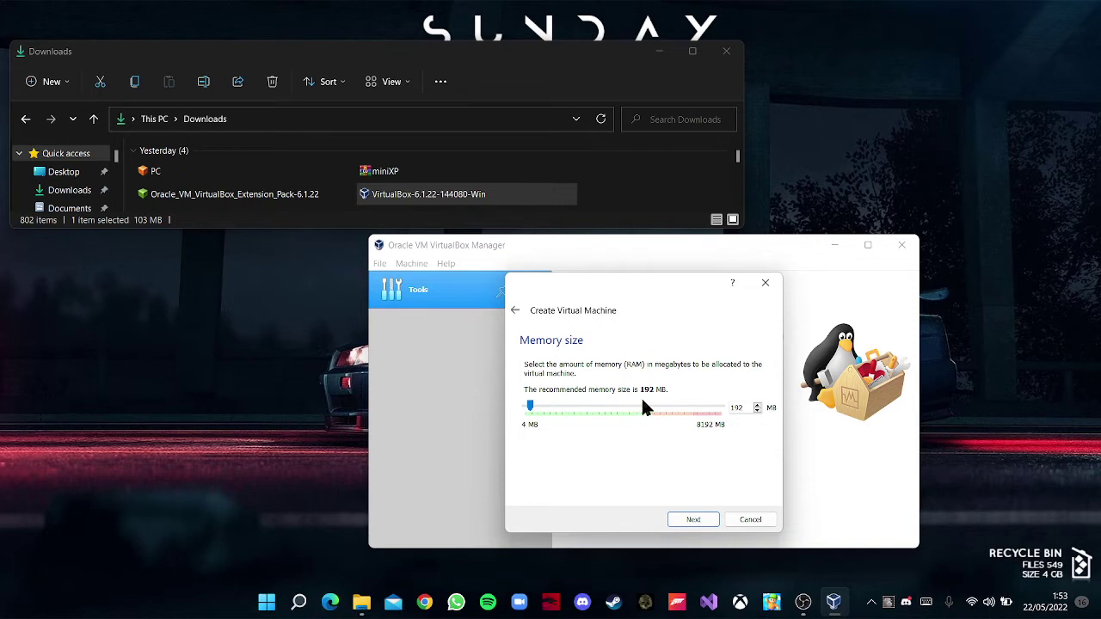
click(701, 522)
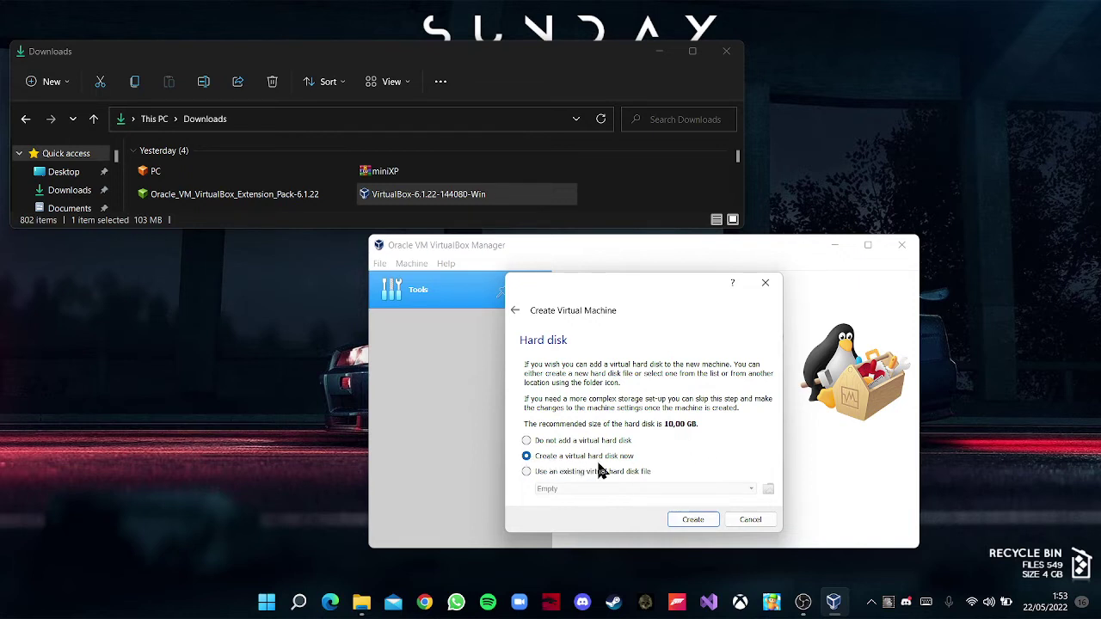
Choose to create a virtual hard disk now, as a VDI file with dynamically allocated storage.
click(691, 521)
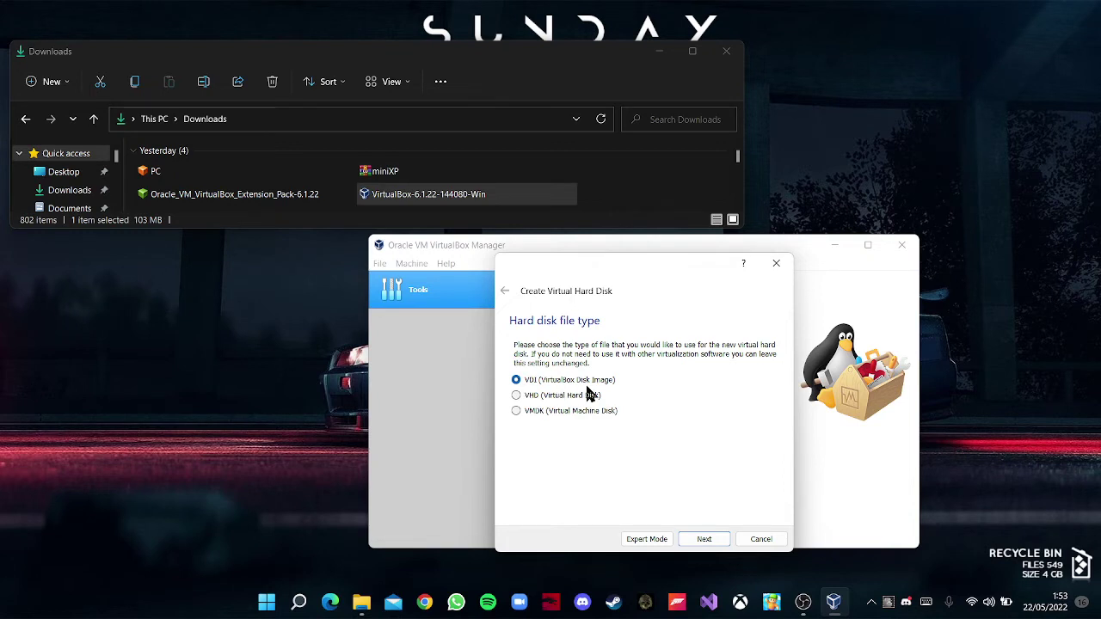
click(695, 540)
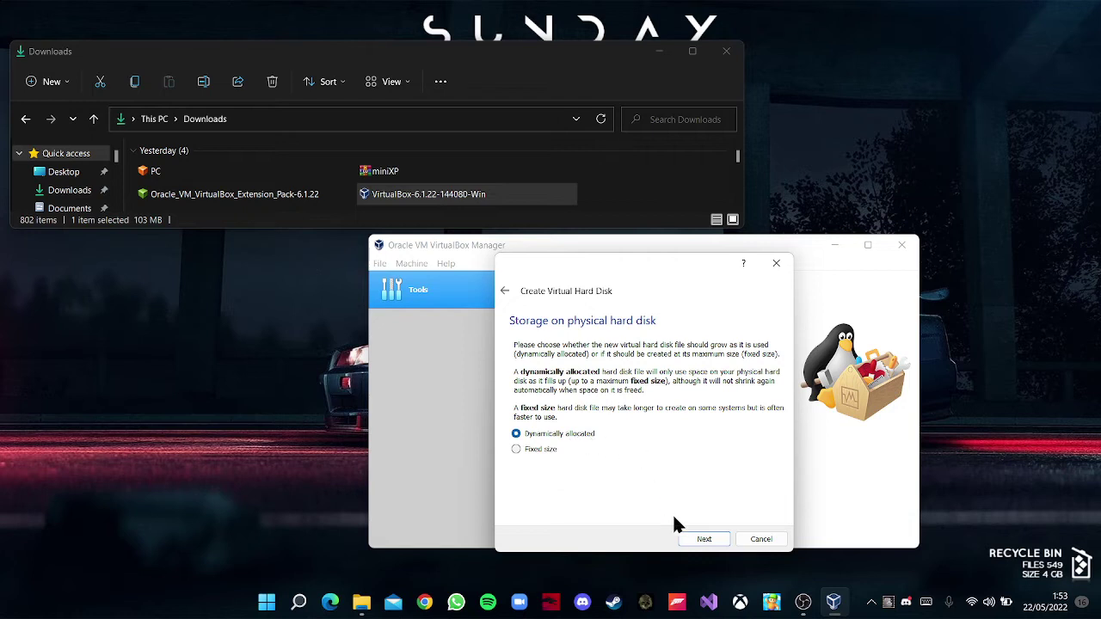
click(703, 539)
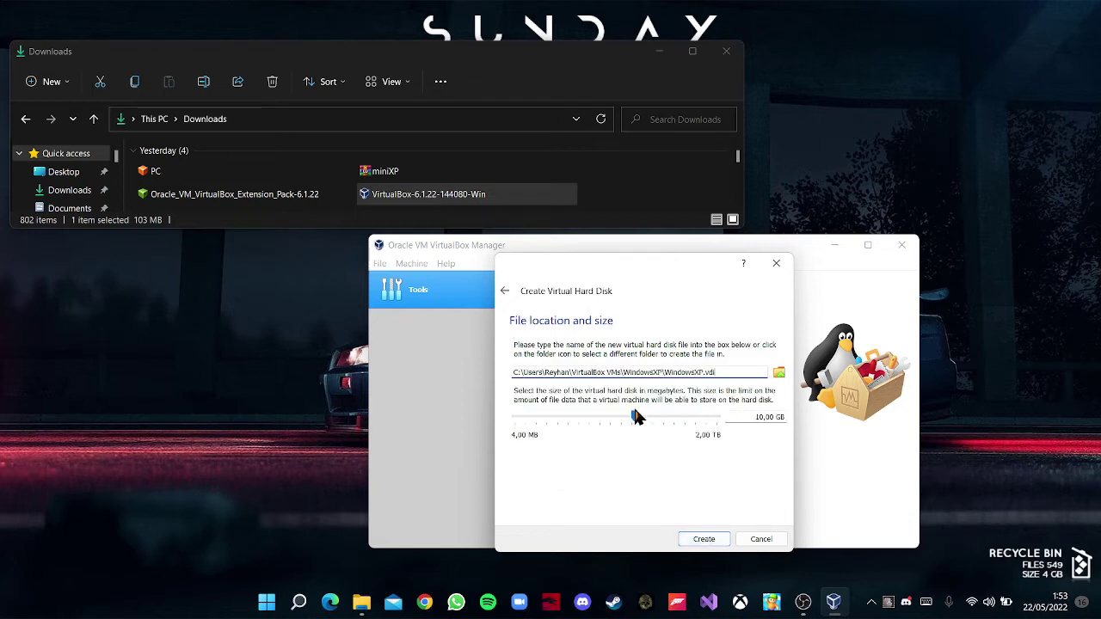
Try to set the size of the virtual hard disk to 10,0 GB.
click(634, 417)
mouse_move(634, 416)
mouse_down()
mouse_move(604, 422)
mouse_move(633, 421)
mouse_up()
click(774, 417)
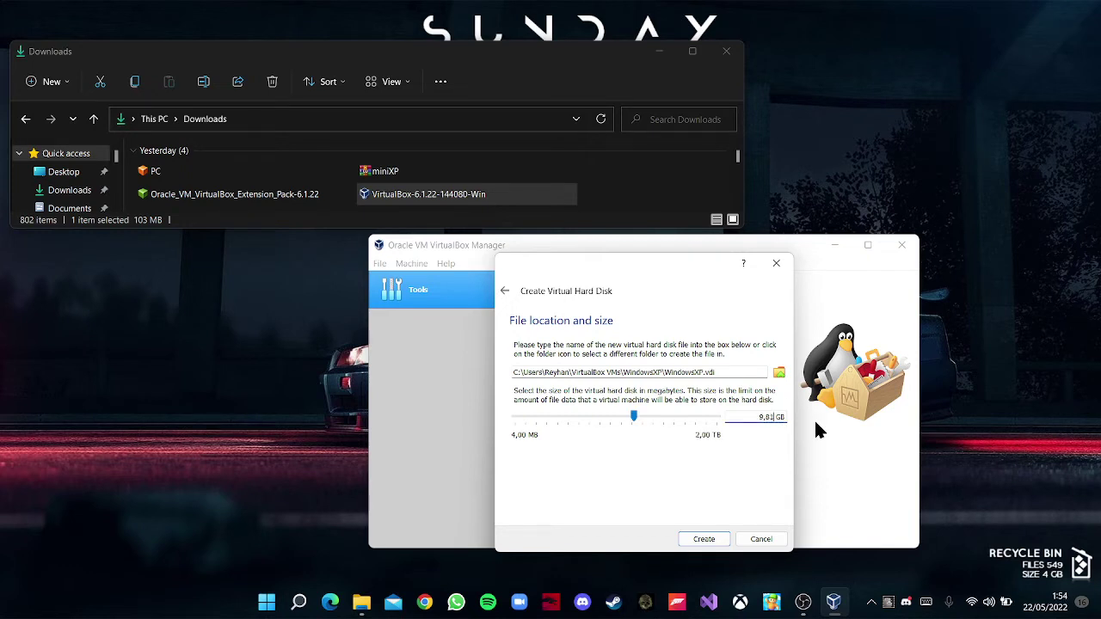
key(BackSpace)
key(BackSpace)
key(BackSpace)
text(10,)
text(0)
Set the virtual hard disk size to 10,25 GB and create the WindowsXP machine.
drag(638, 410, 634, 418)
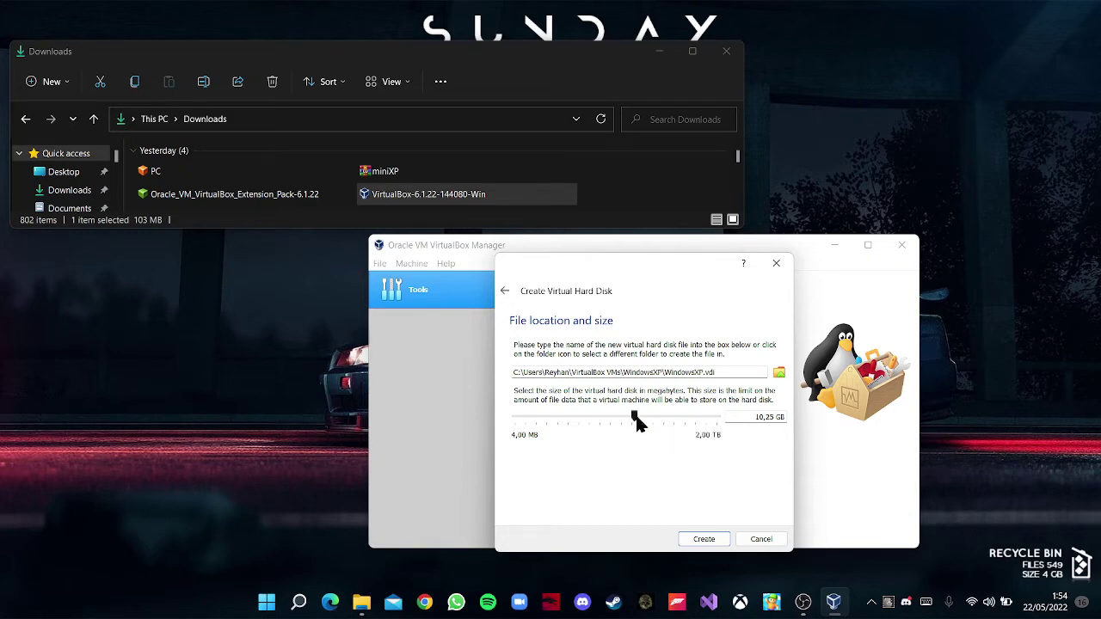
click(705, 539)
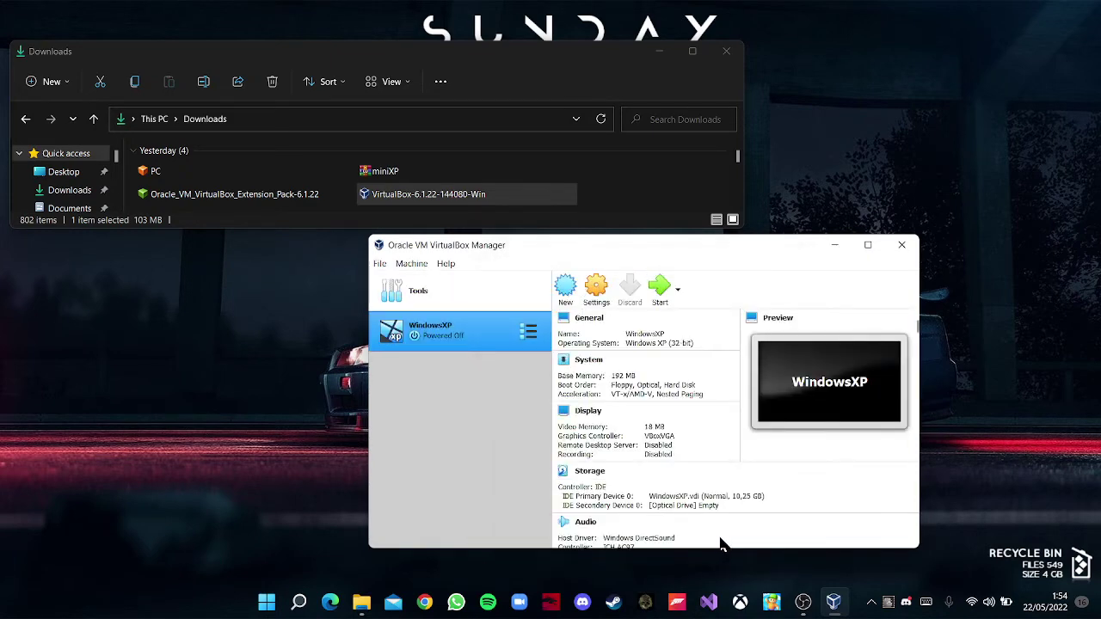
scroll(612, 370, down, 3)
scroll(616, 381, up, 3)
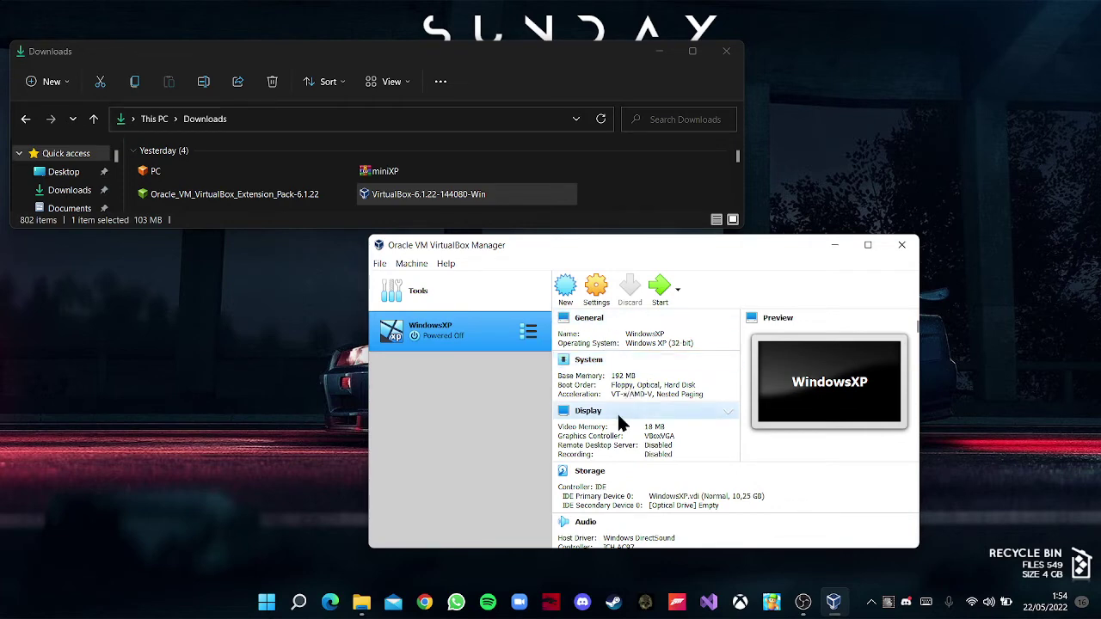
scroll(620, 502, down, 3)
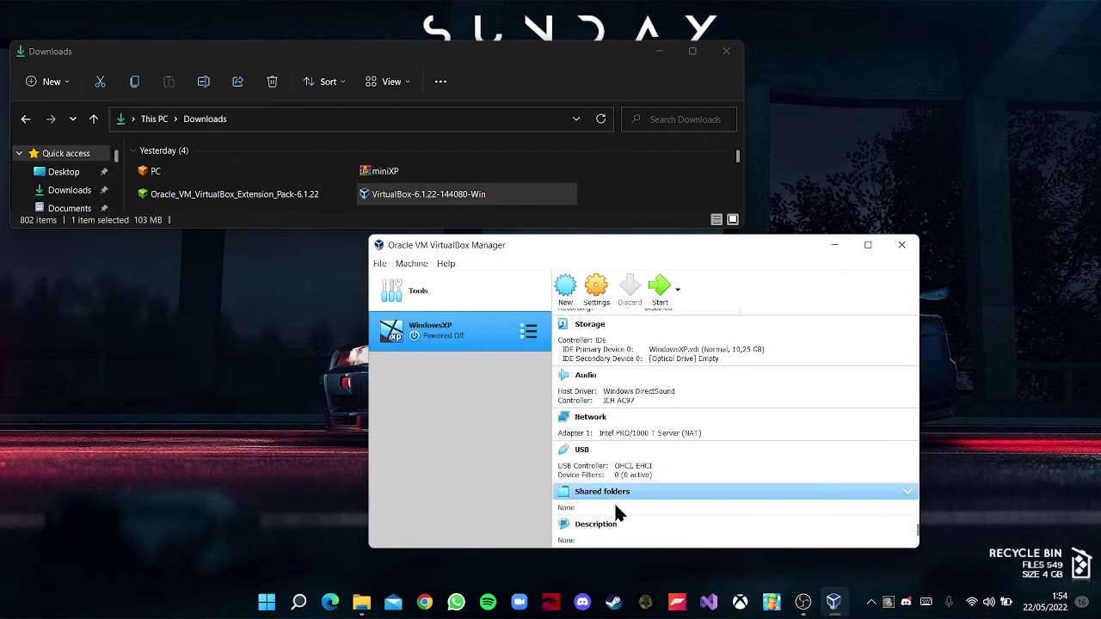
Start the WindowsXP virtual machine with miniXP.iso from the Downloads folder as its start-up disk.
scroll(617, 512, up, 3)
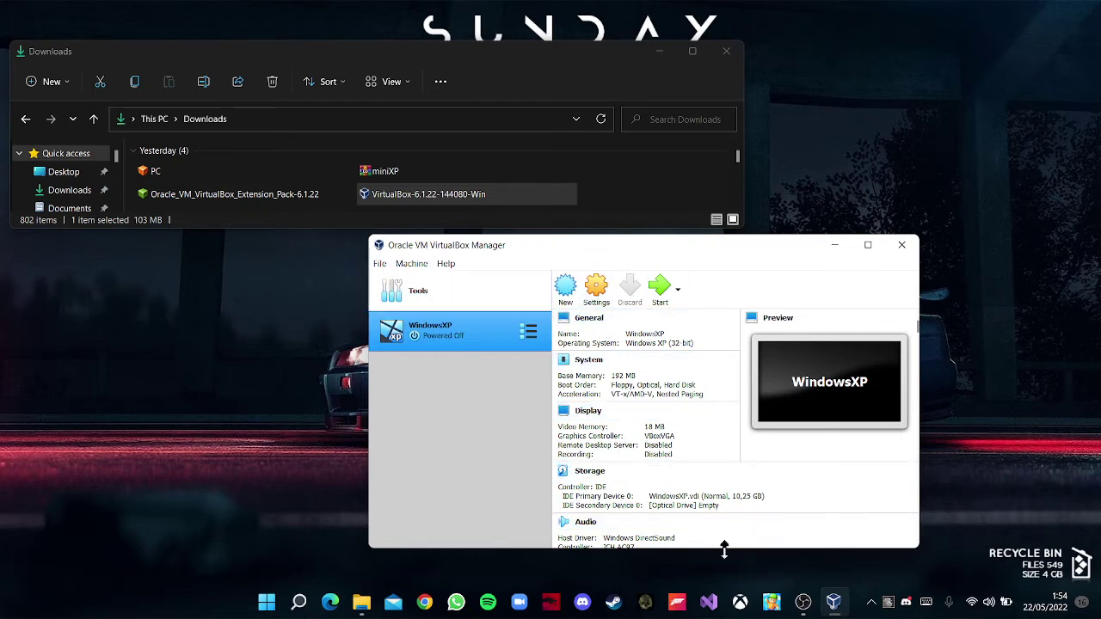
click(660, 292)
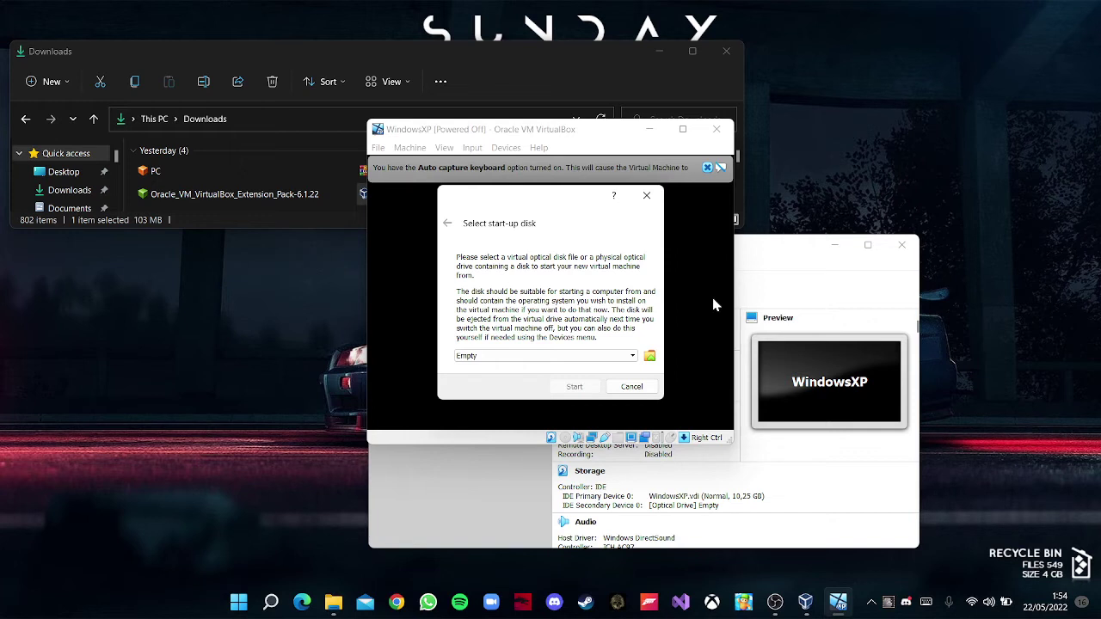
click(649, 355)
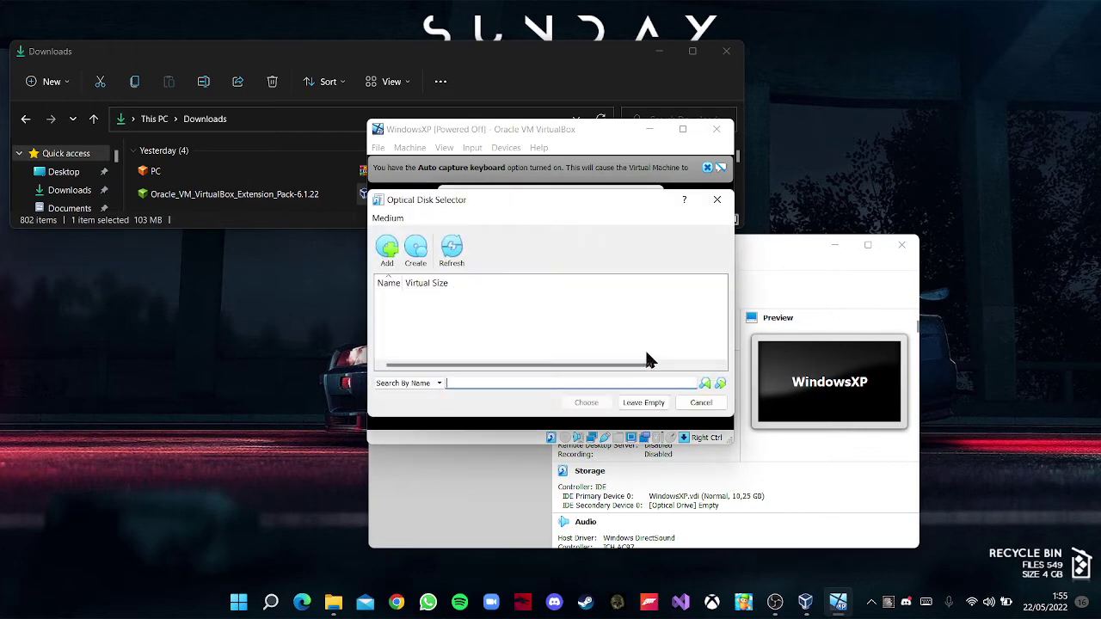
click(387, 248)
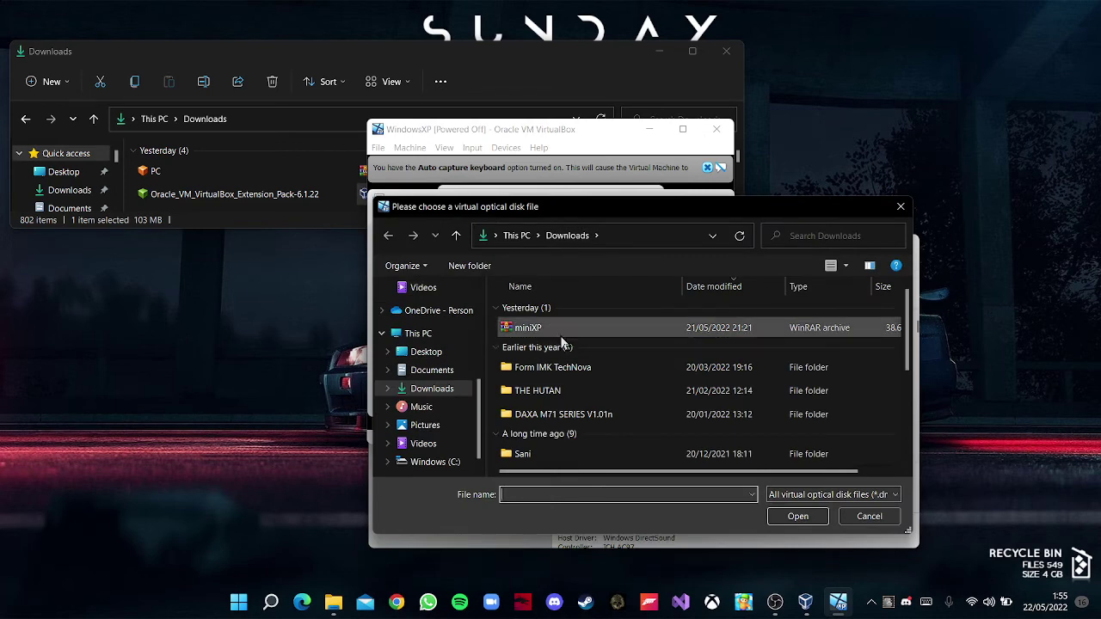
click(571, 327)
click(796, 518)
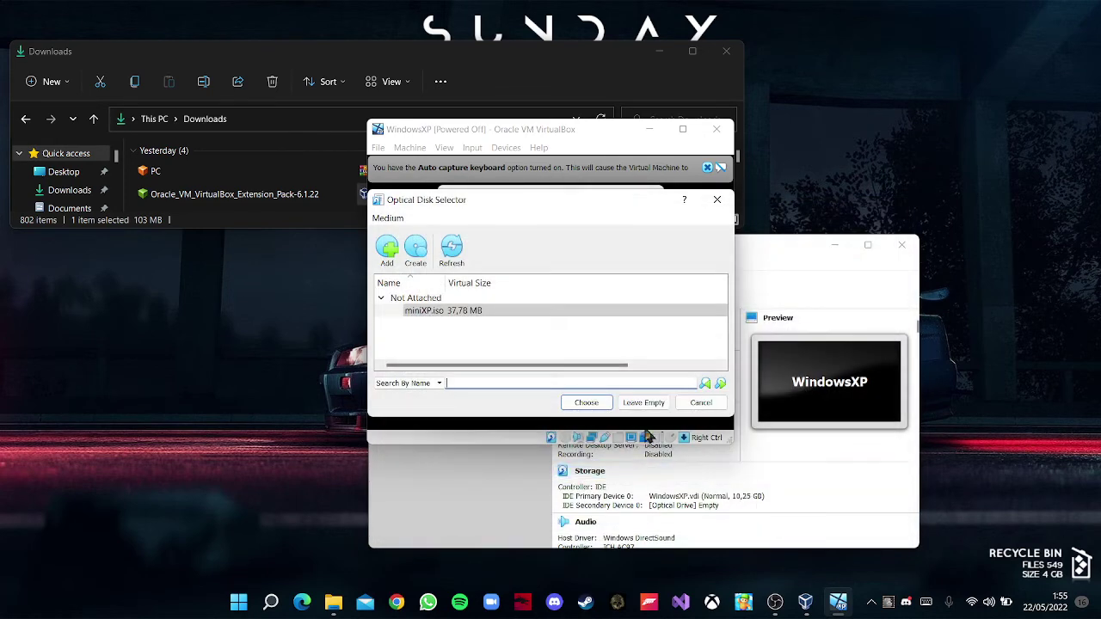
click(586, 402)
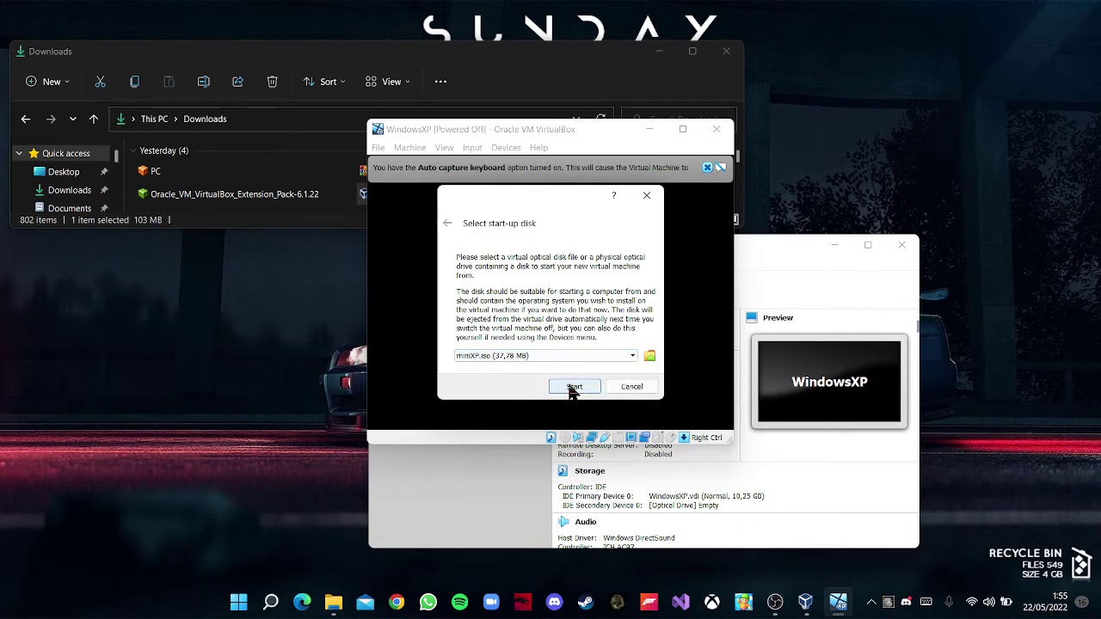
click(573, 387)
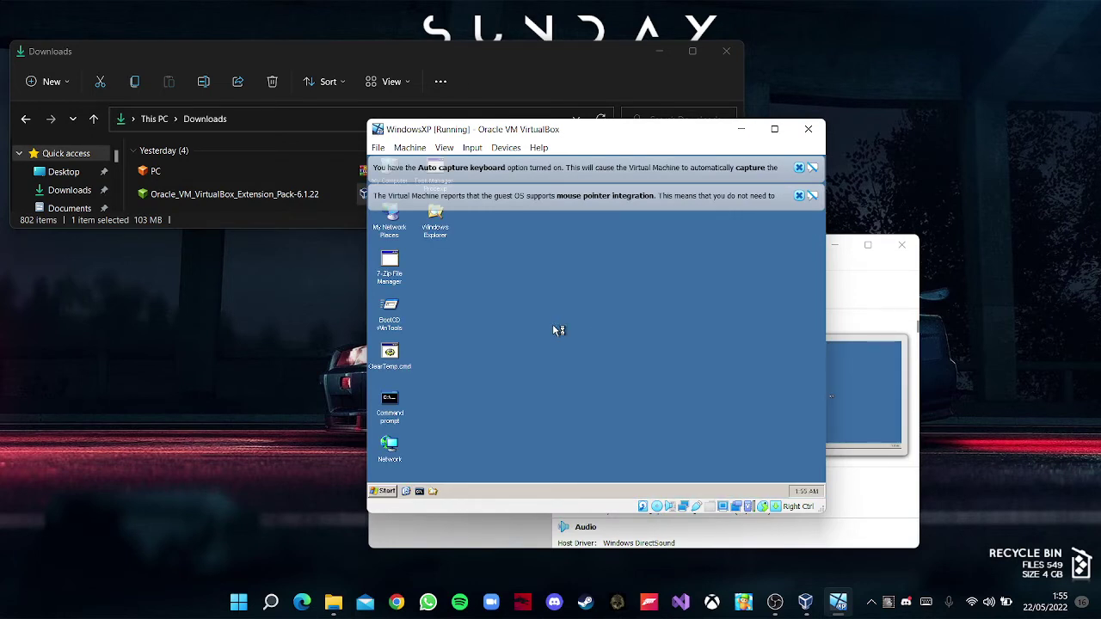
Dismiss the mouse pointer integration and auto capture keyboard notices, and reposition the virtual machine window.
click(799, 196)
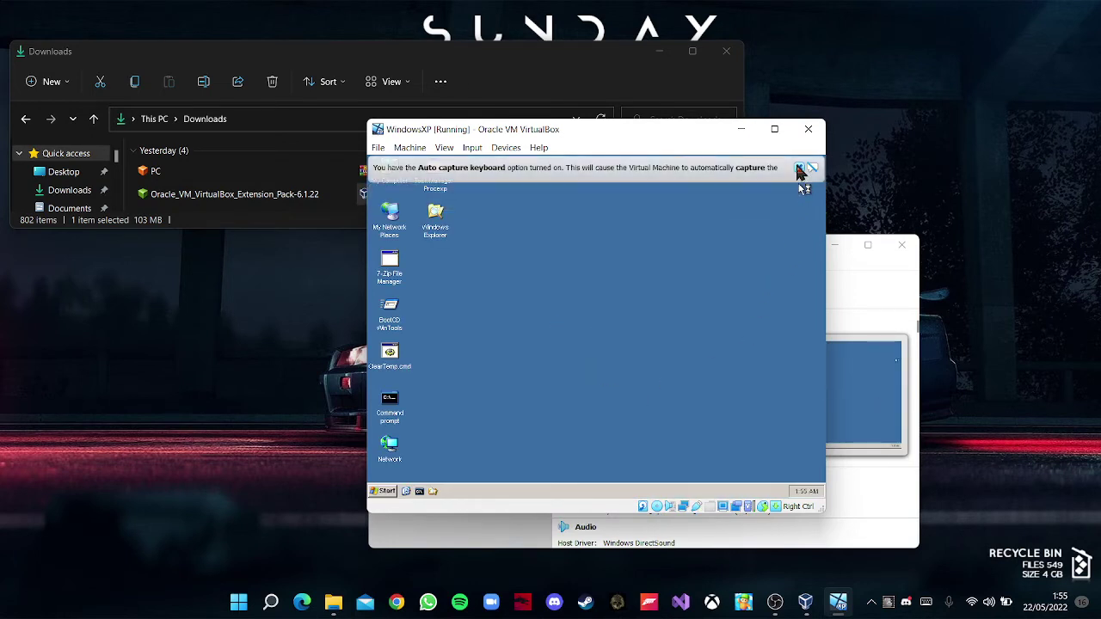
click(799, 168)
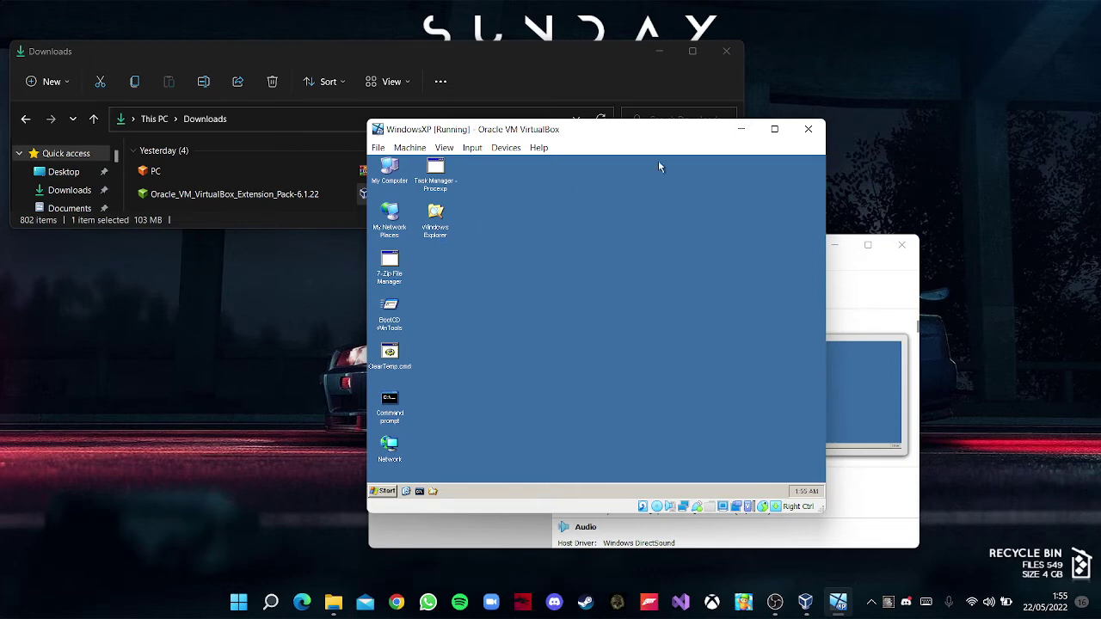
drag(694, 129, 749, 142)
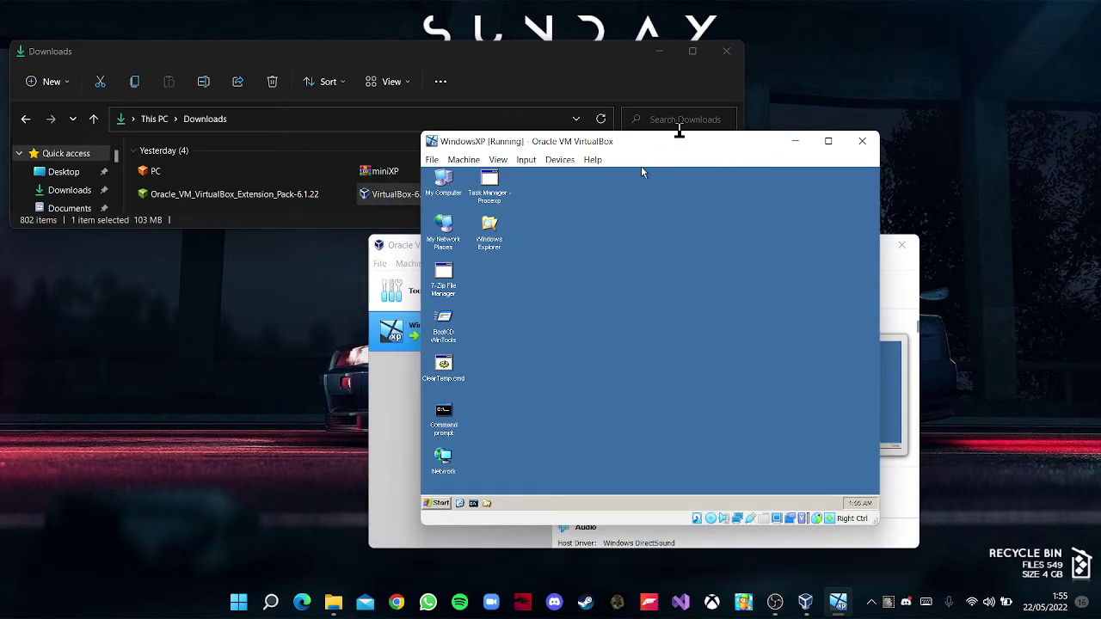
drag(677, 138, 618, 126)
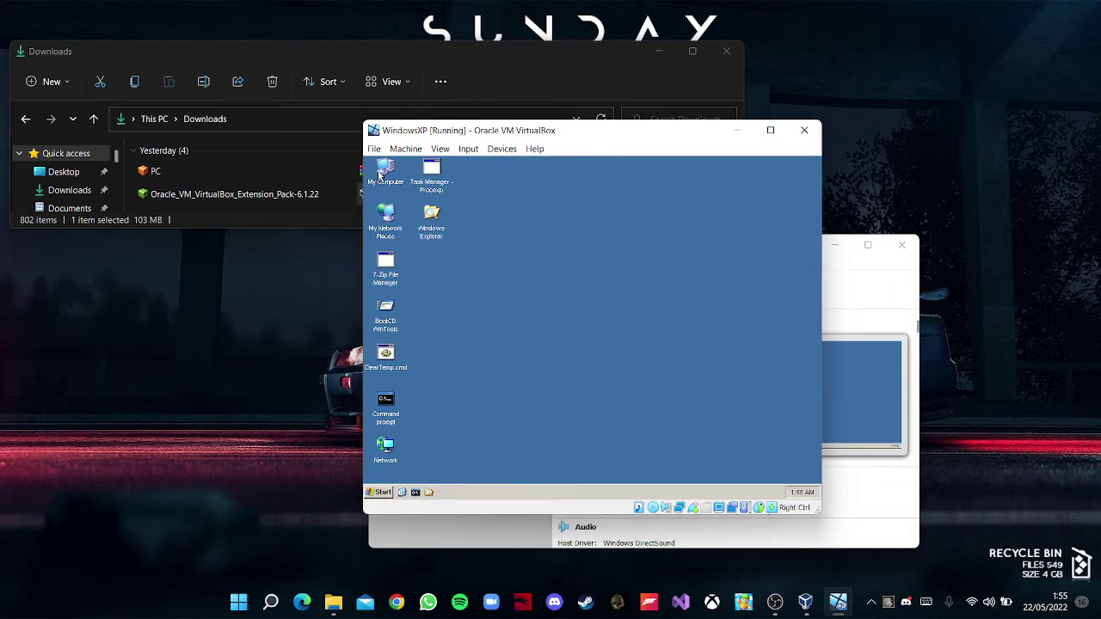
Try scaling Virtual Screen 1 of the running machine to 175%.
click(438, 150)
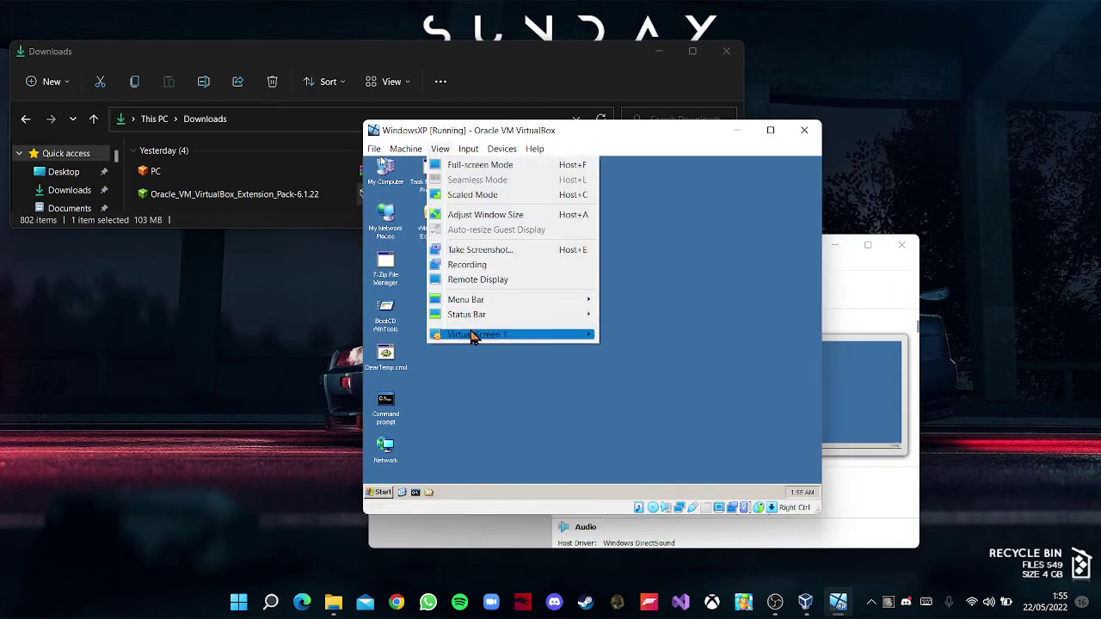
mouse_move(475, 337)
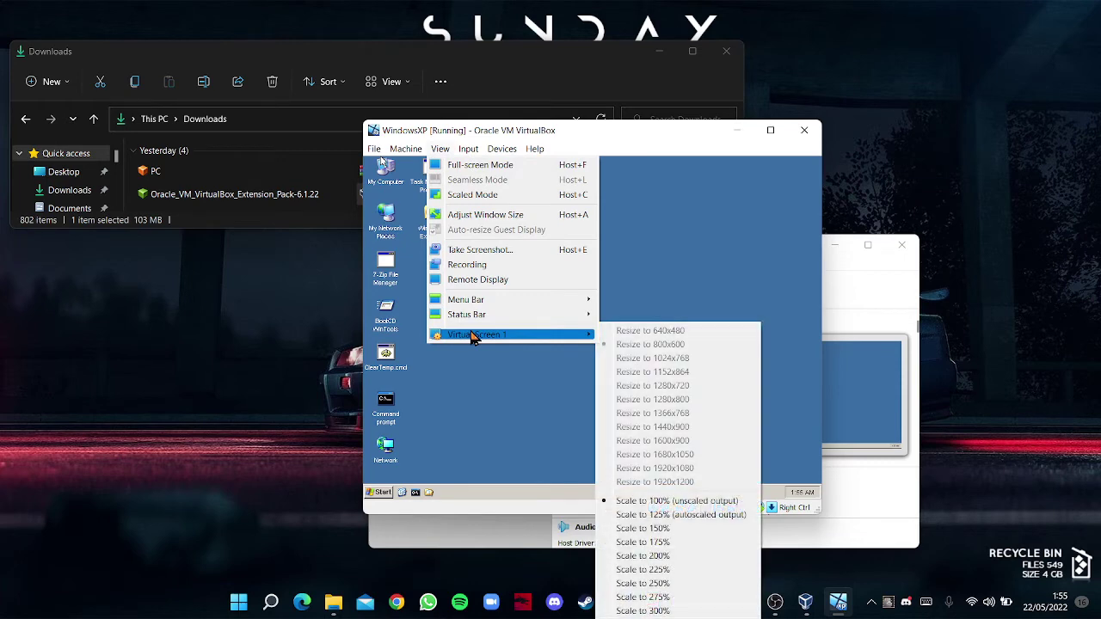
click(651, 530)
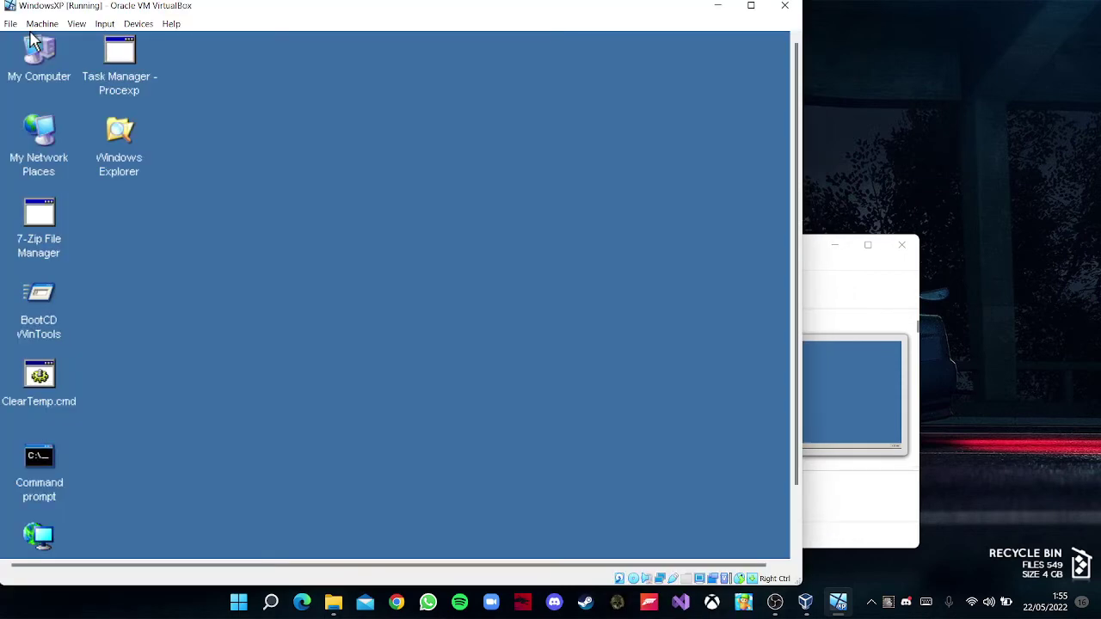
Return Virtual Screen 1 to 100% unscaled output and move the machine window back toward the middle of the desktop.
click(77, 24)
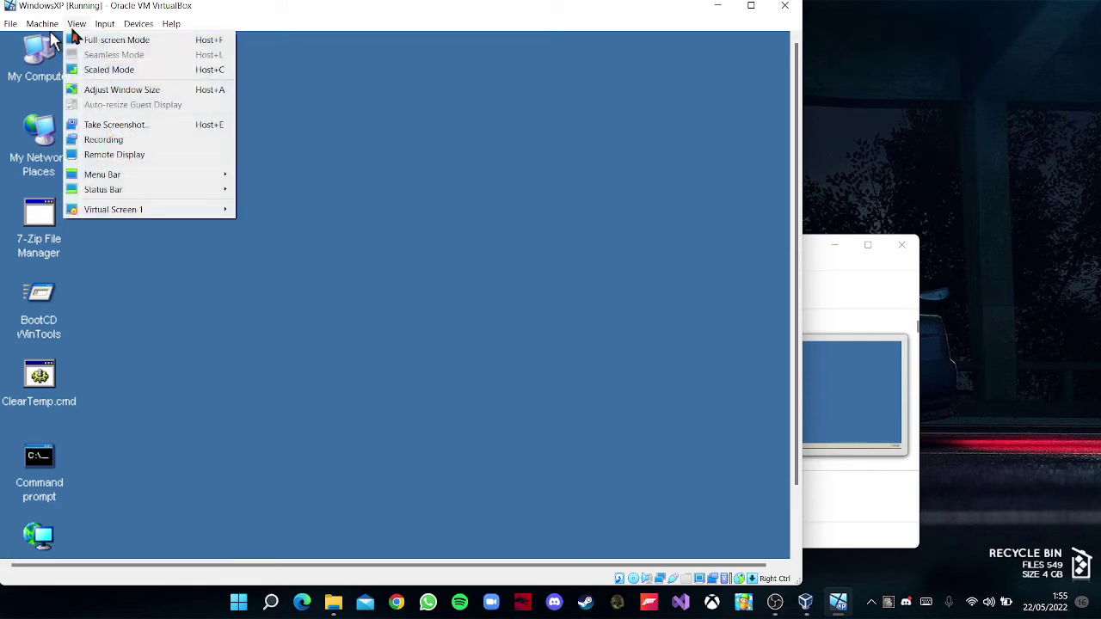
mouse_move(148, 215)
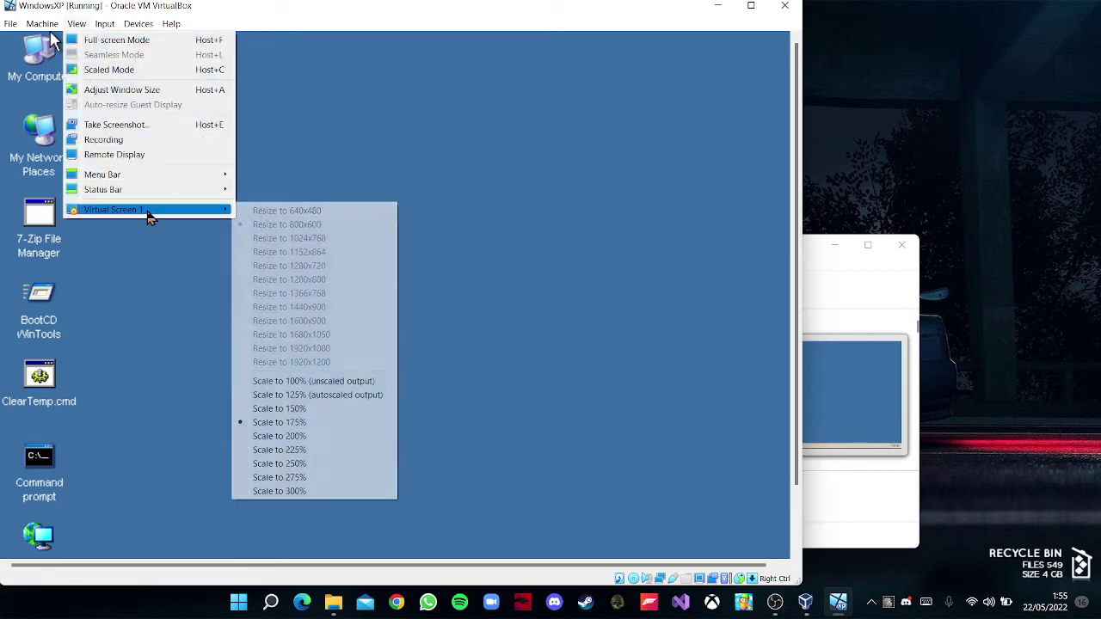
click(303, 382)
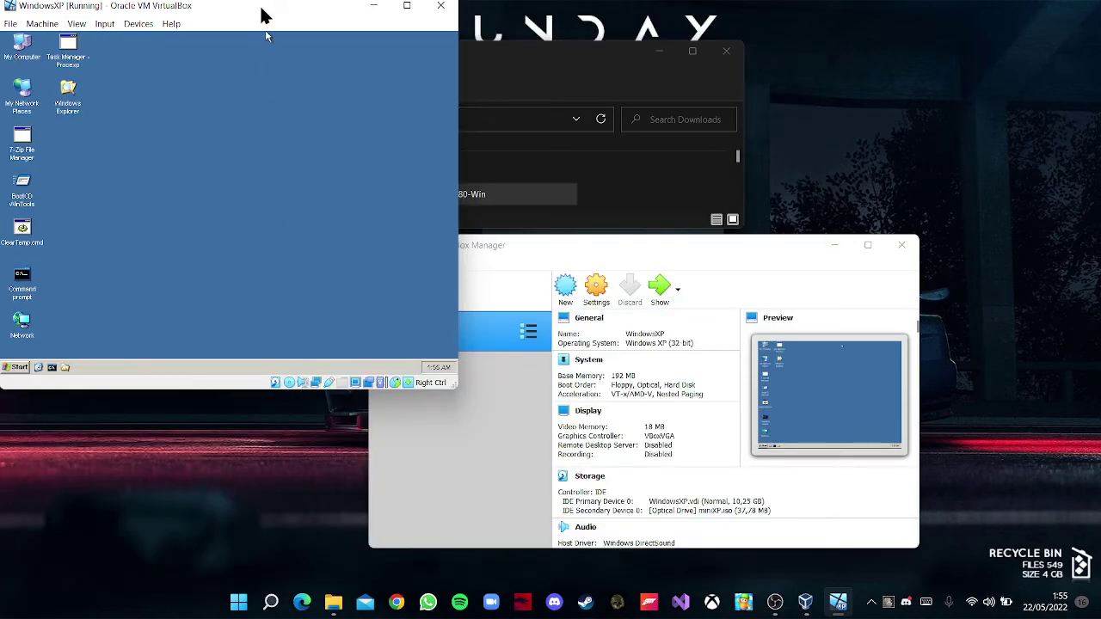
drag(263, 12, 645, 99)
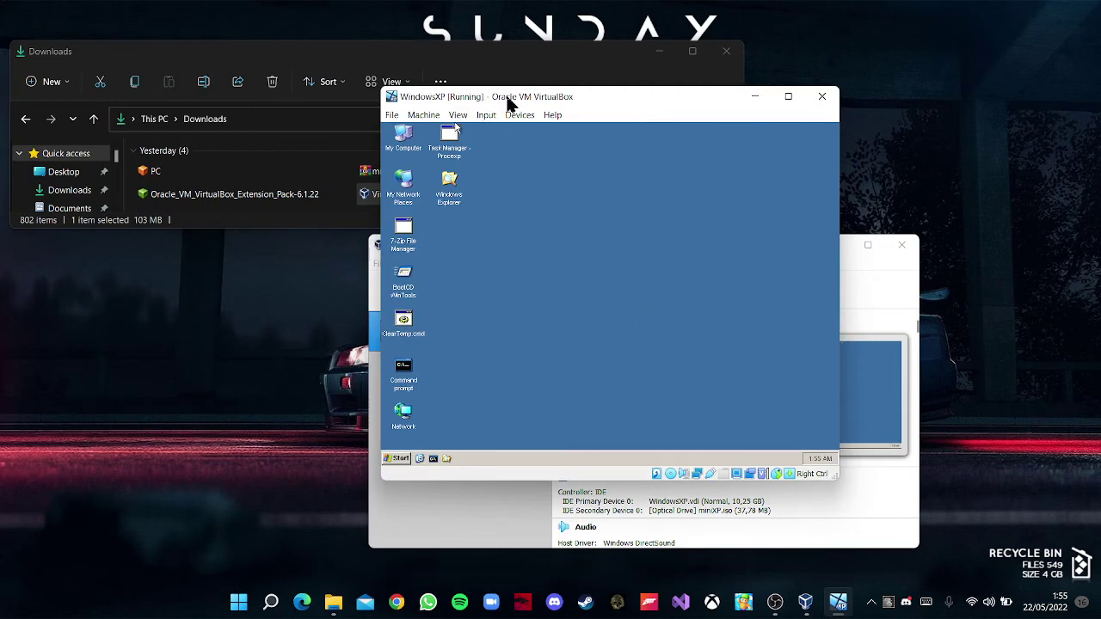
drag(508, 98, 567, 117)
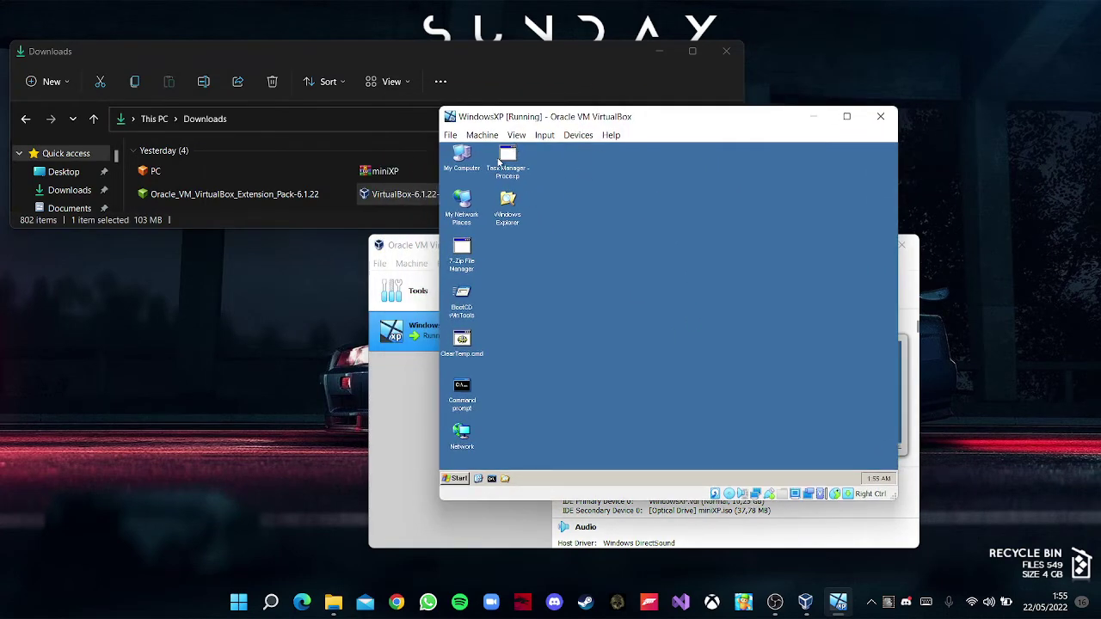
Open My Computer on the guest desktop to check that it works, and close it again.
click(462, 159)
double_click(461, 160)
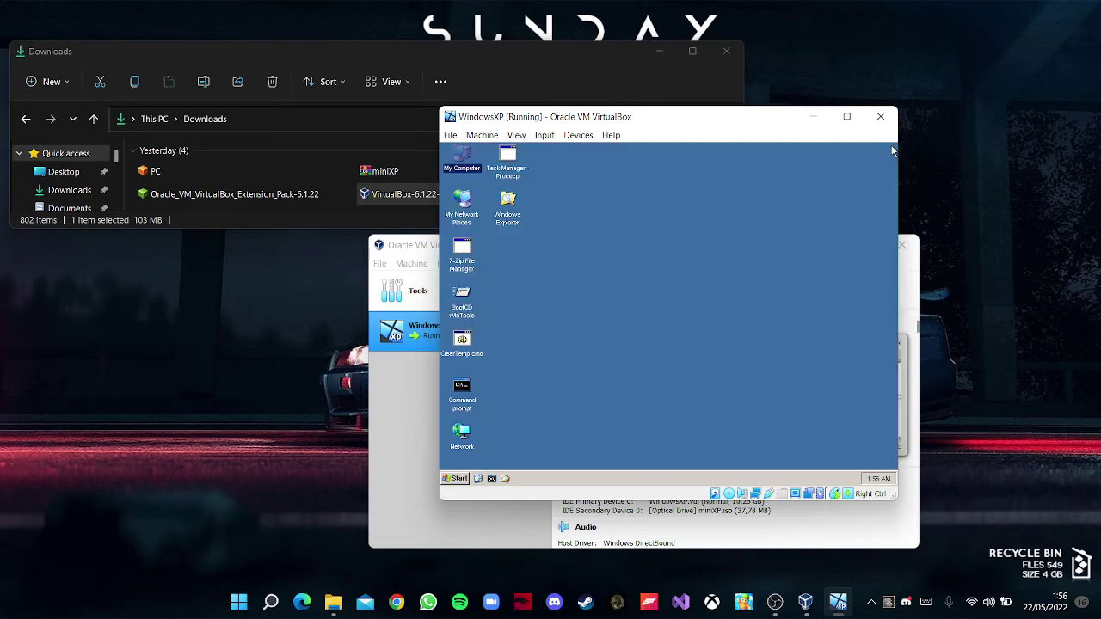
click(892, 147)
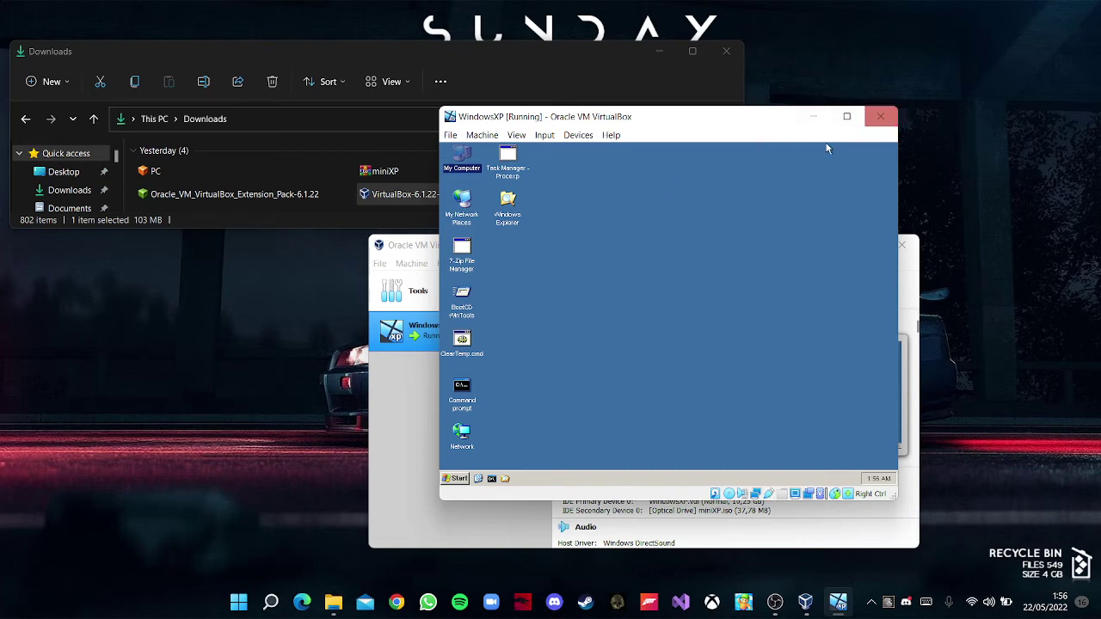
Shut down the guest Windows XP system from within the virtual machine.
click(459, 479)
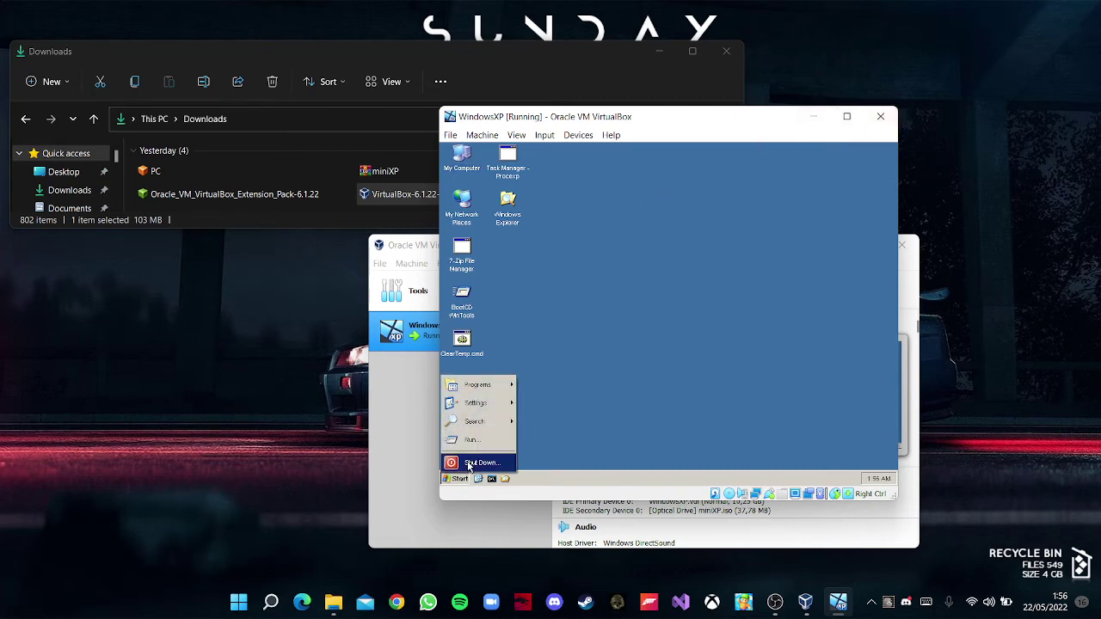
click(469, 464)
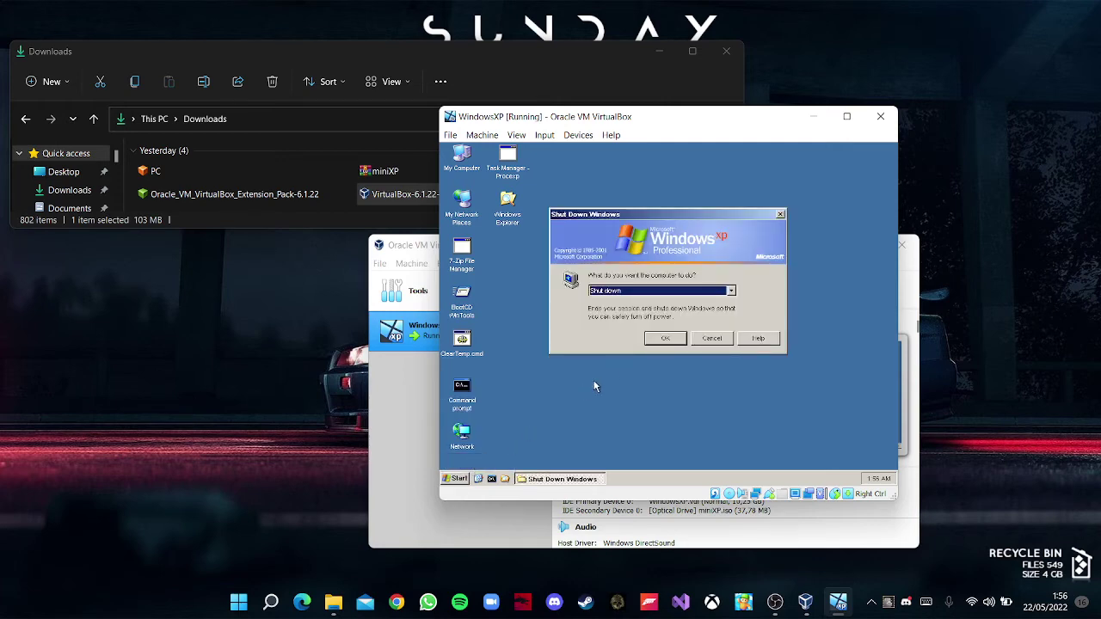
click(664, 339)
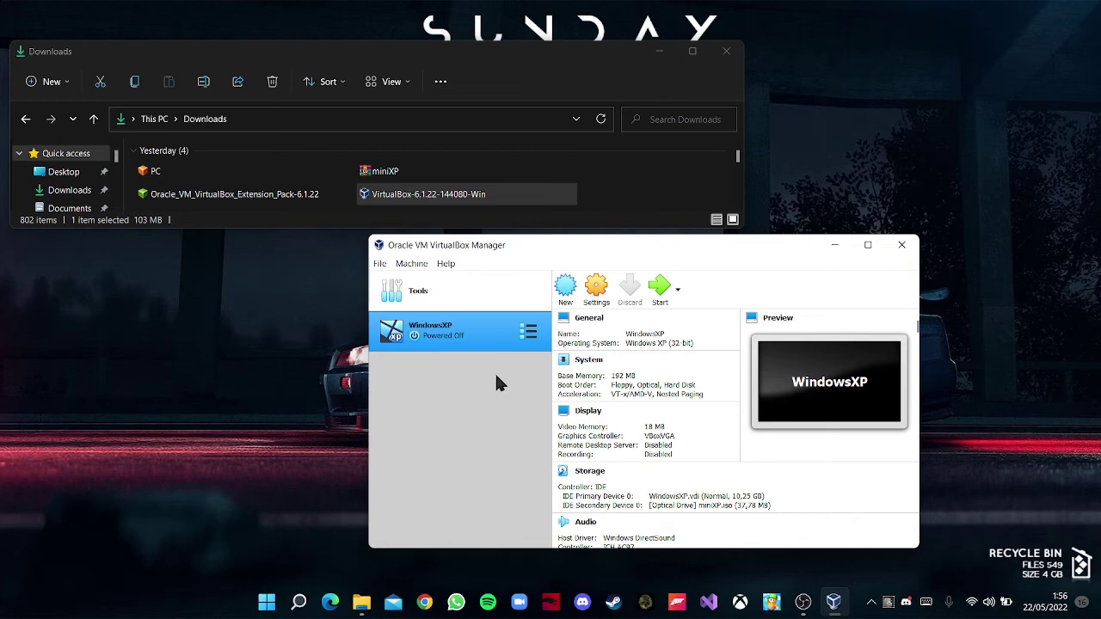
Begin importing a virtual appliance from the local file system, choosing PC.ova in the Downloads folder.
click(383, 269)
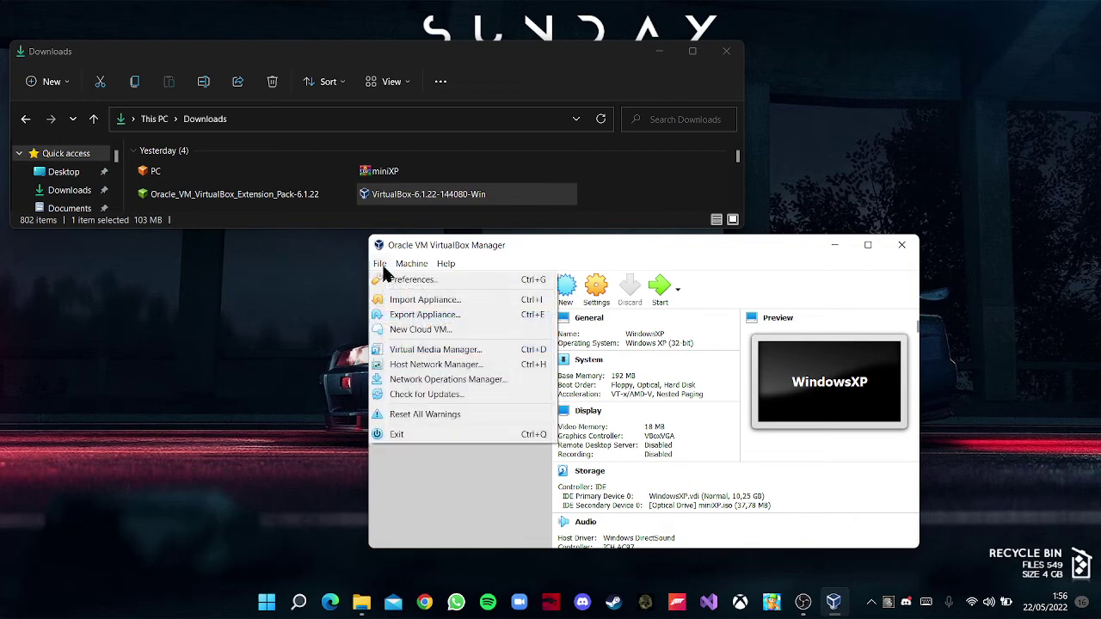
click(410, 303)
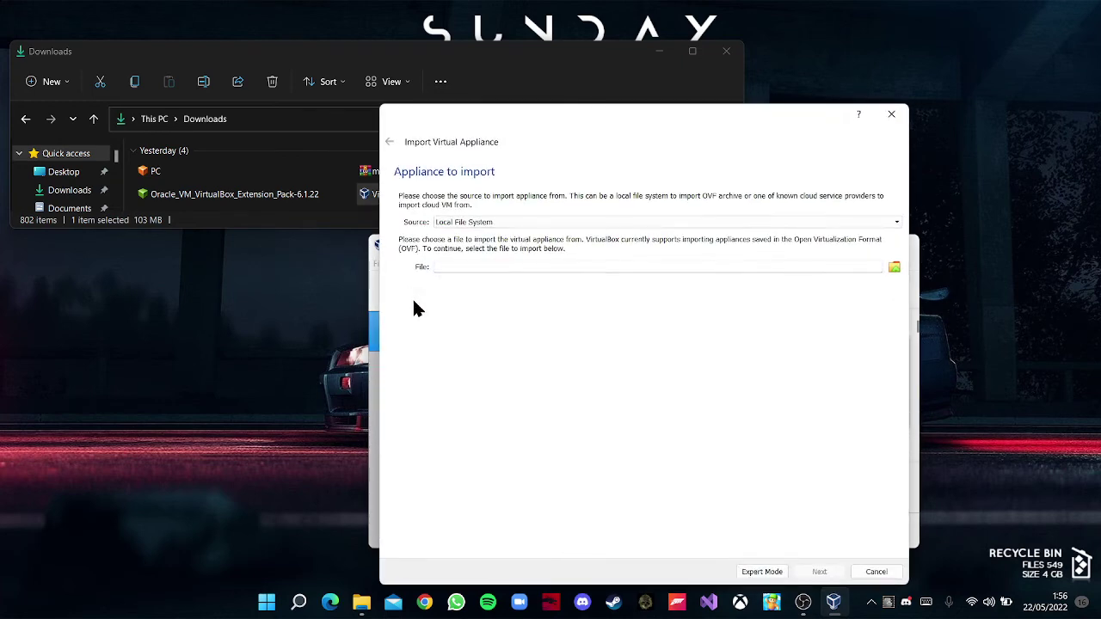
click(895, 267)
scroll(445, 325, up, 2)
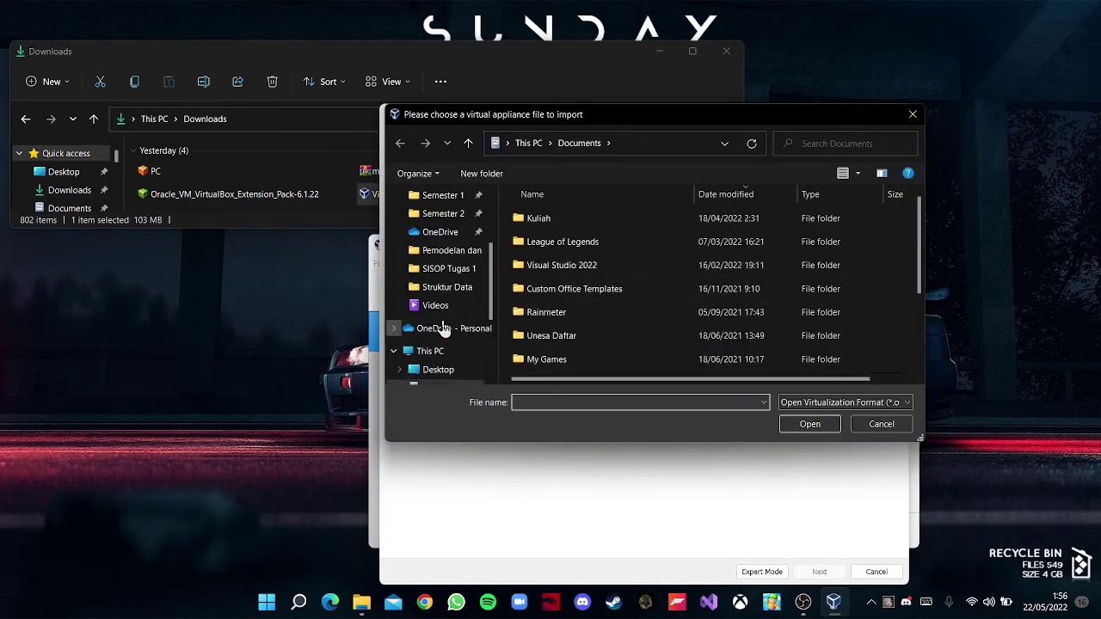
scroll(456, 309, up, 3)
click(440, 236)
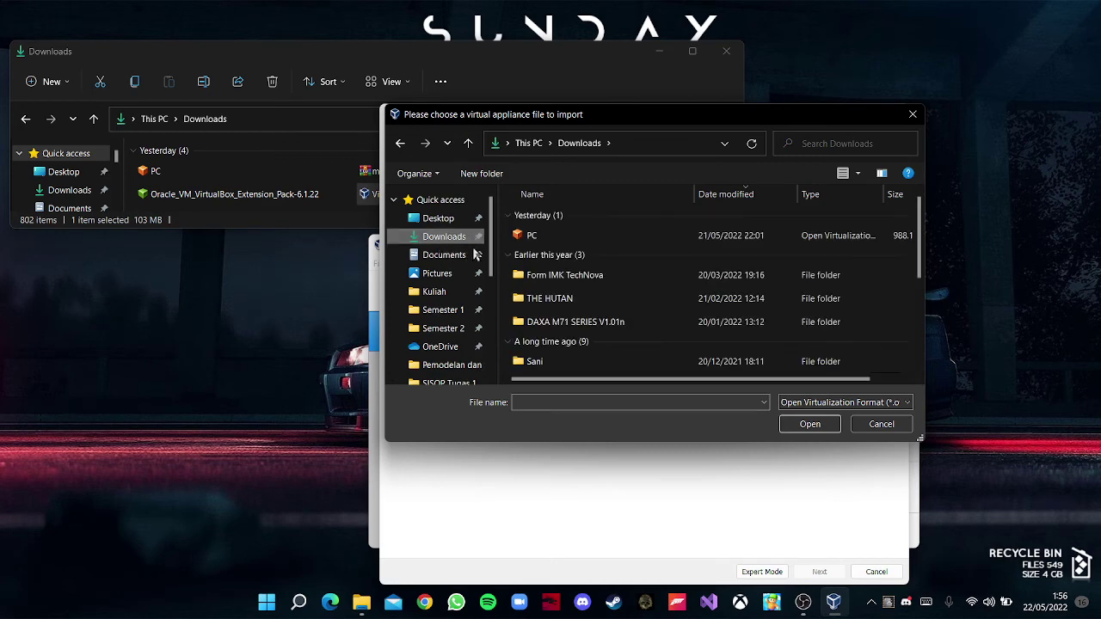
click(582, 233)
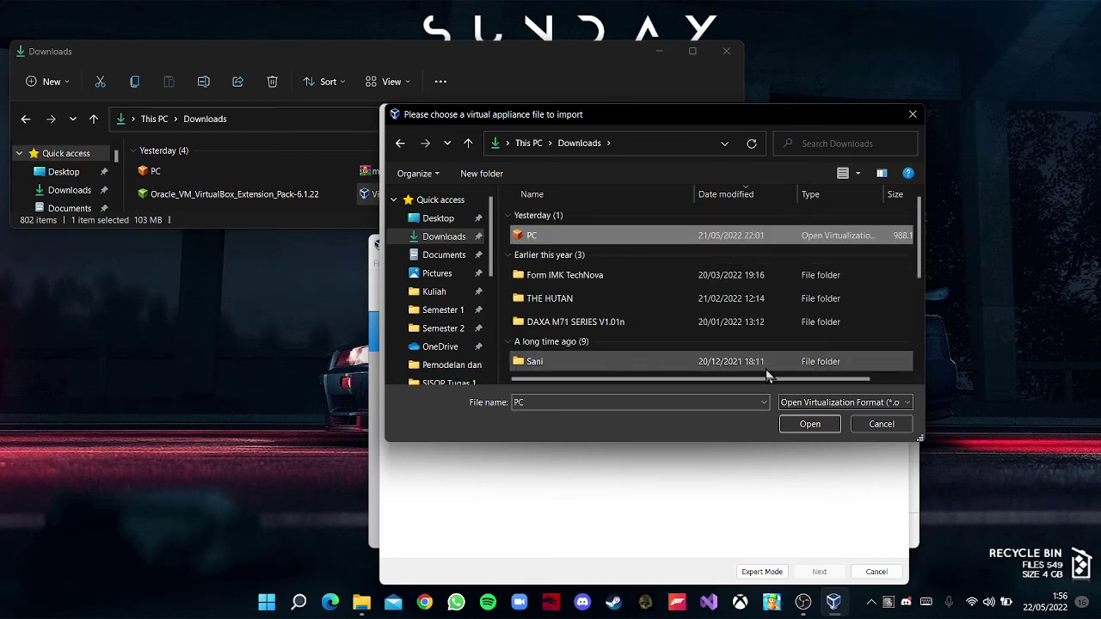
click(819, 427)
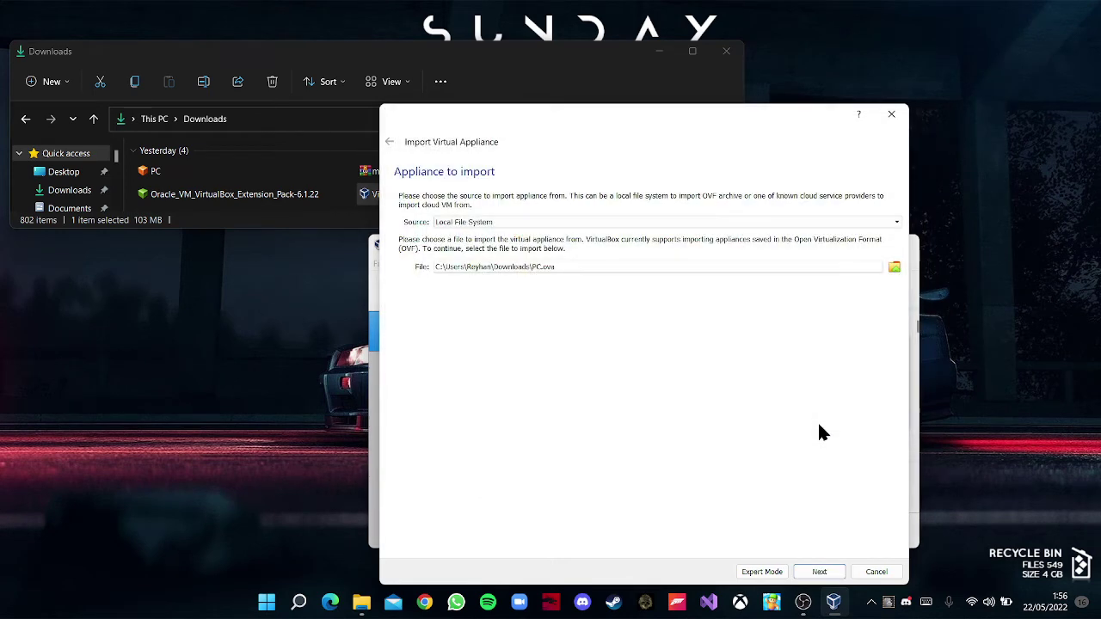
Import the PC appliance with its suggested settings and agree to its software license.
click(815, 572)
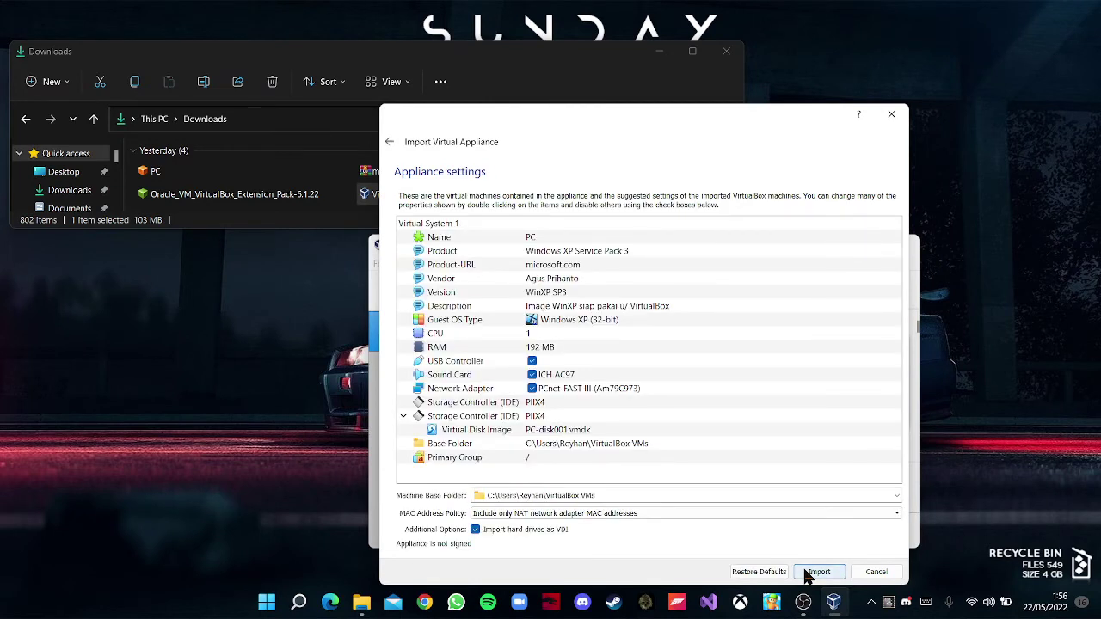
click(809, 574)
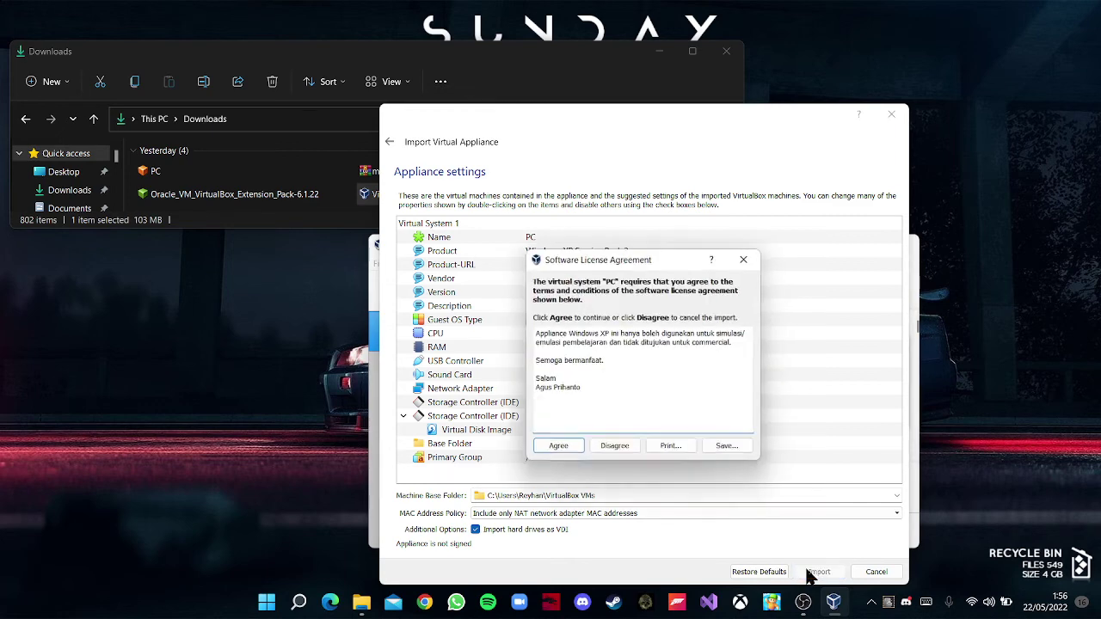
click(561, 447)
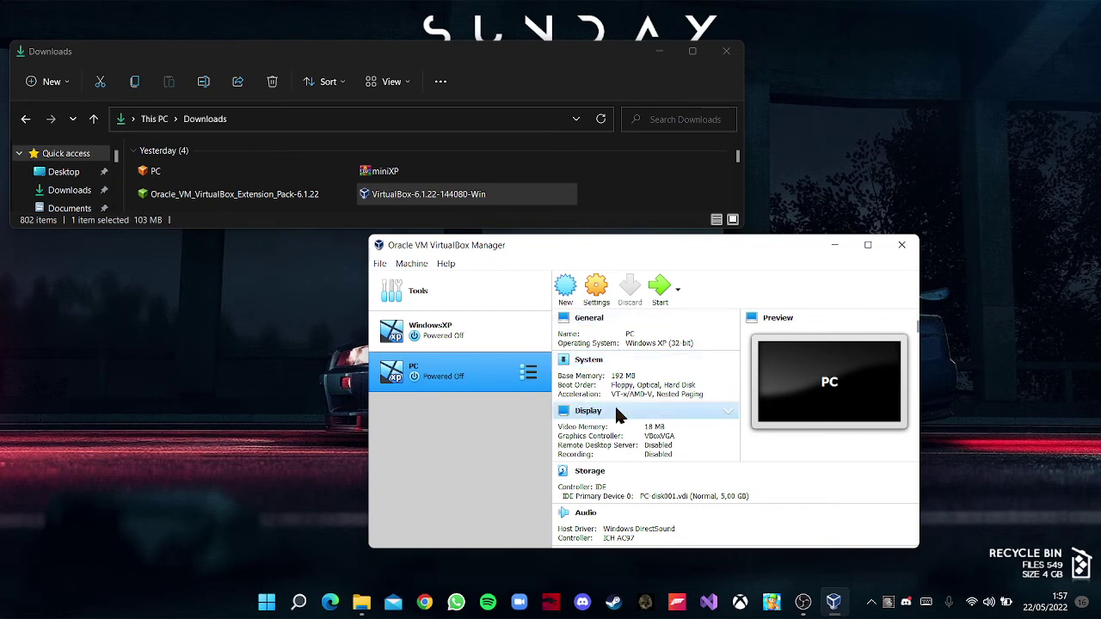
Start the imported PC virtual machine.
scroll(646, 437, down, 1)
scroll(654, 436, up, 1)
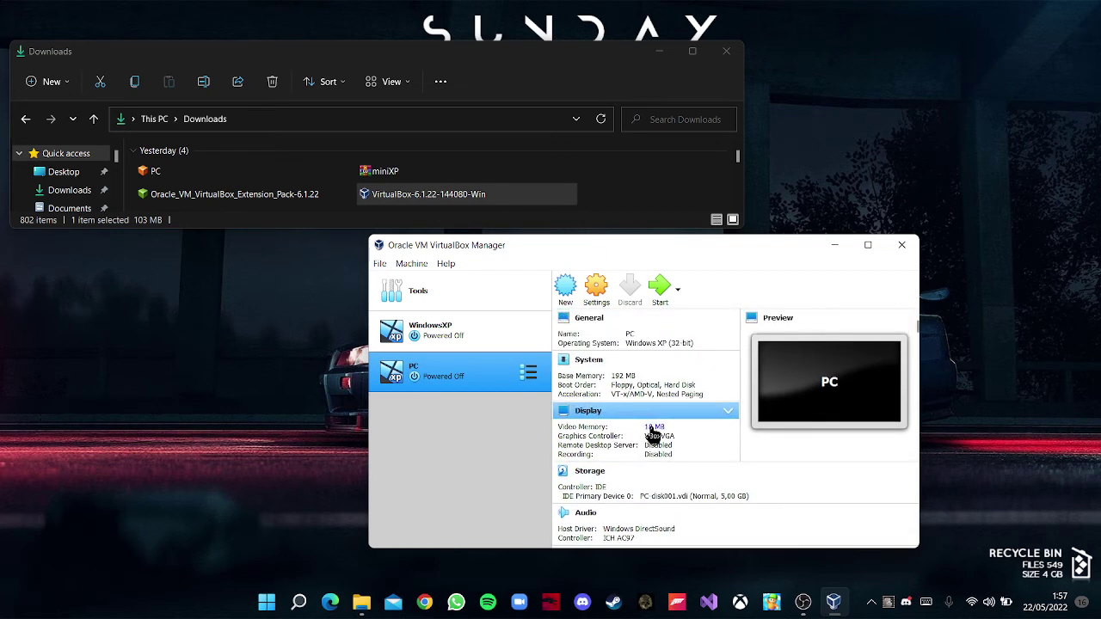
click(664, 288)
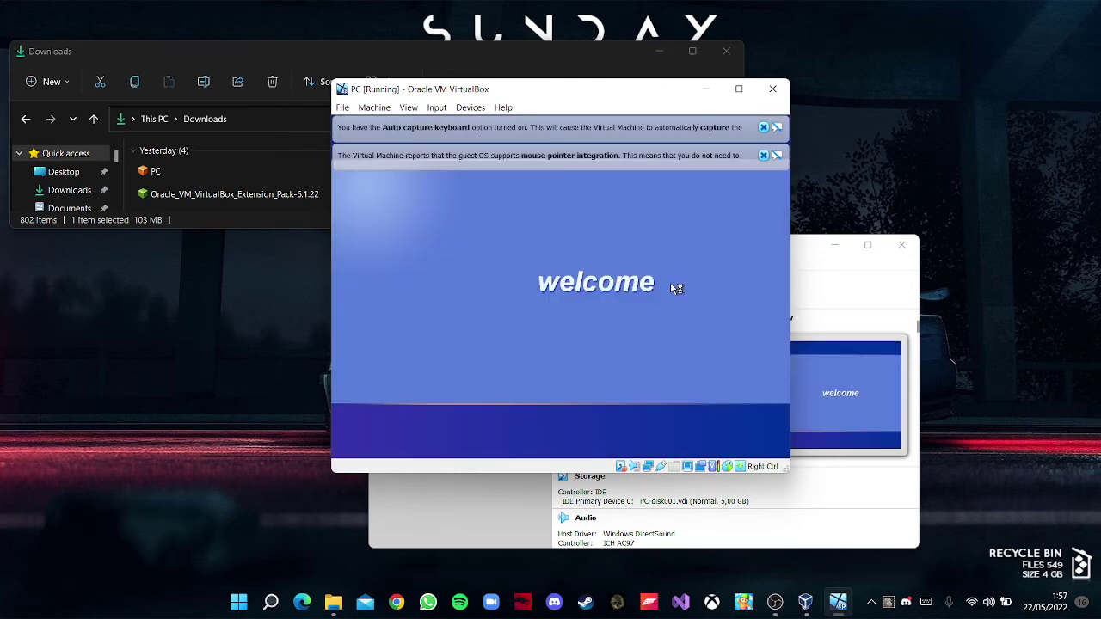
Dismiss the keyboard capture and mouse integration notices, move the PC virtual machine window aside, and close the unused desktop icons notification.
click(763, 156)
click(763, 128)
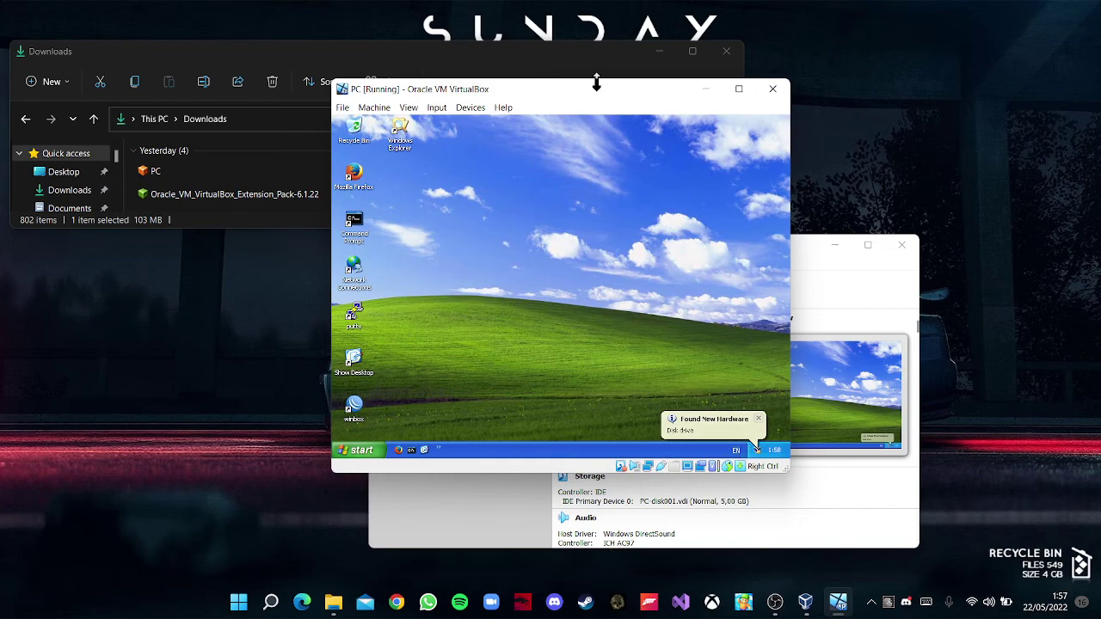
drag(594, 84, 785, 114)
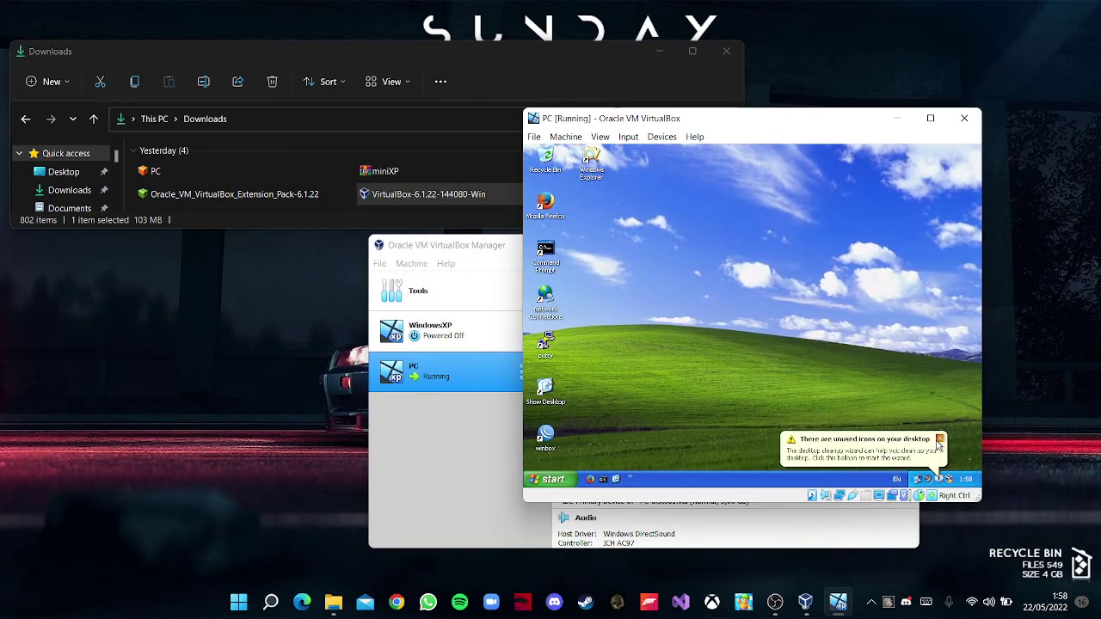
click(939, 440)
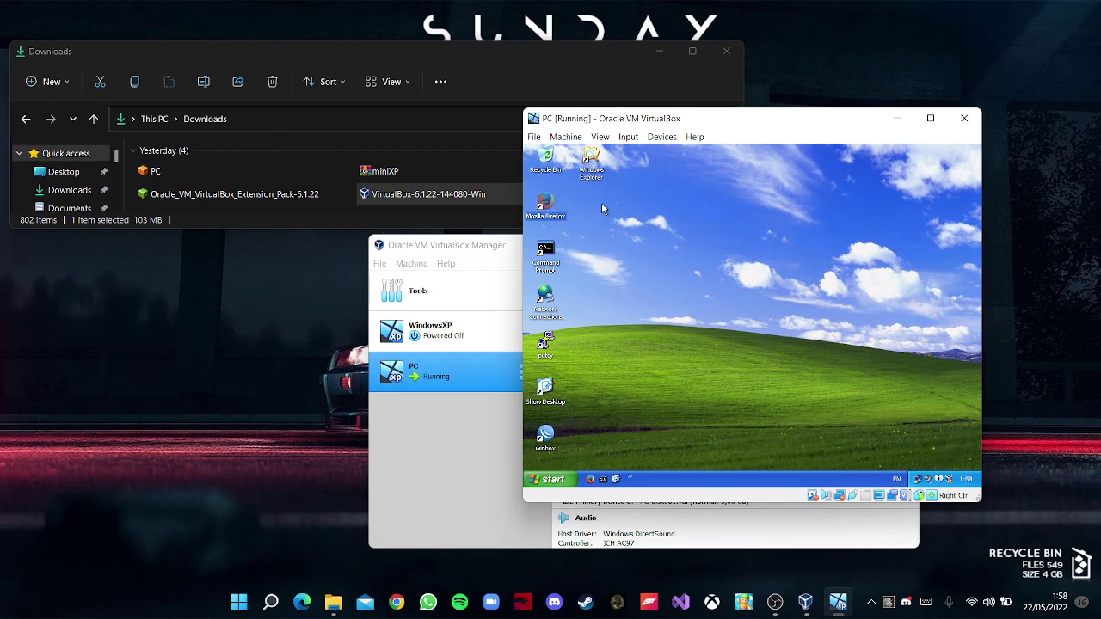
Check Mozilla Firefox in the guest system, close it, and look over the programs in the guest's Start menu.
double_click(550, 208)
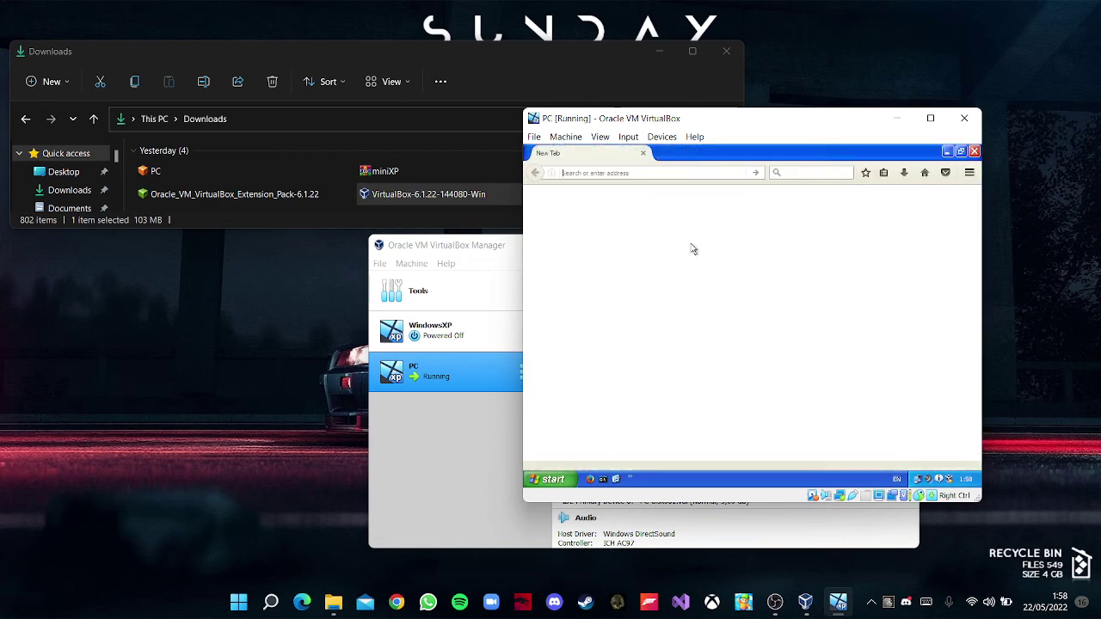
click(974, 151)
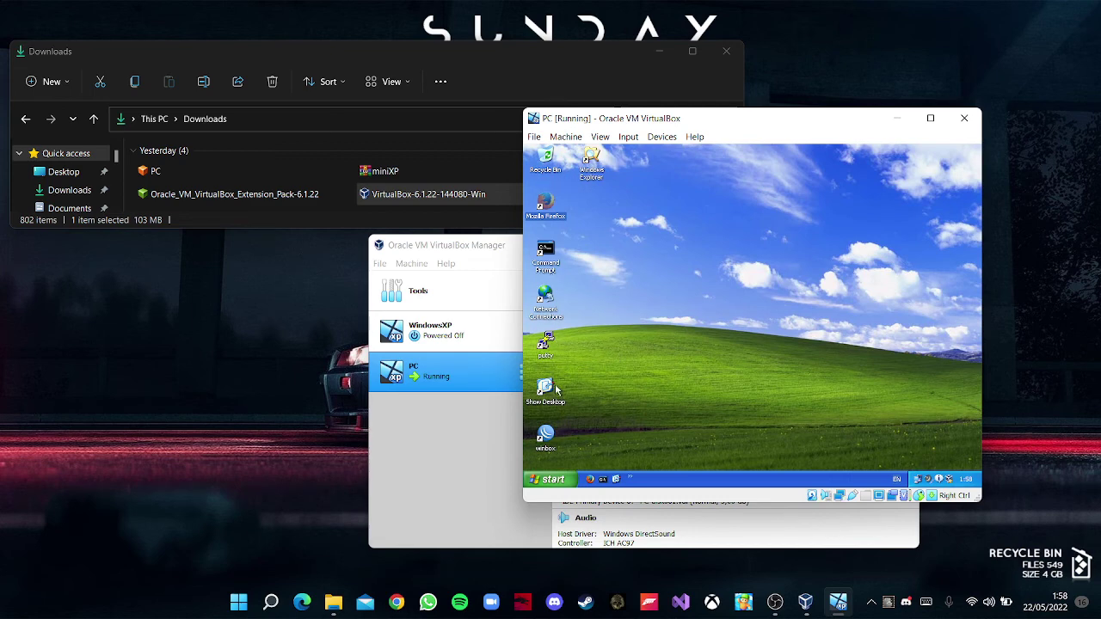
click(550, 479)
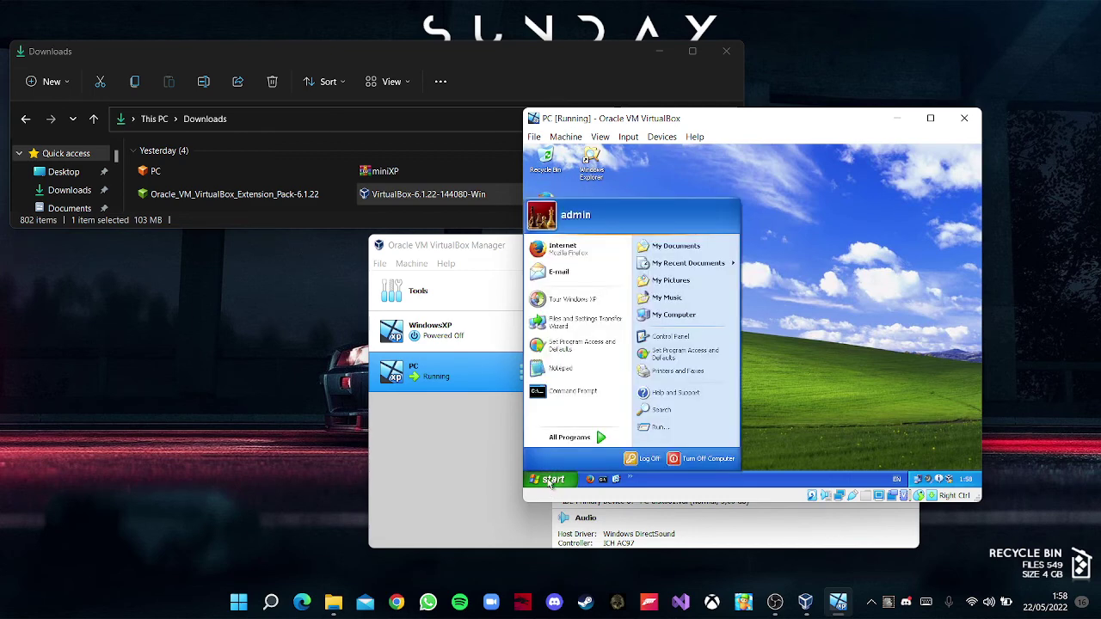
click(818, 405)
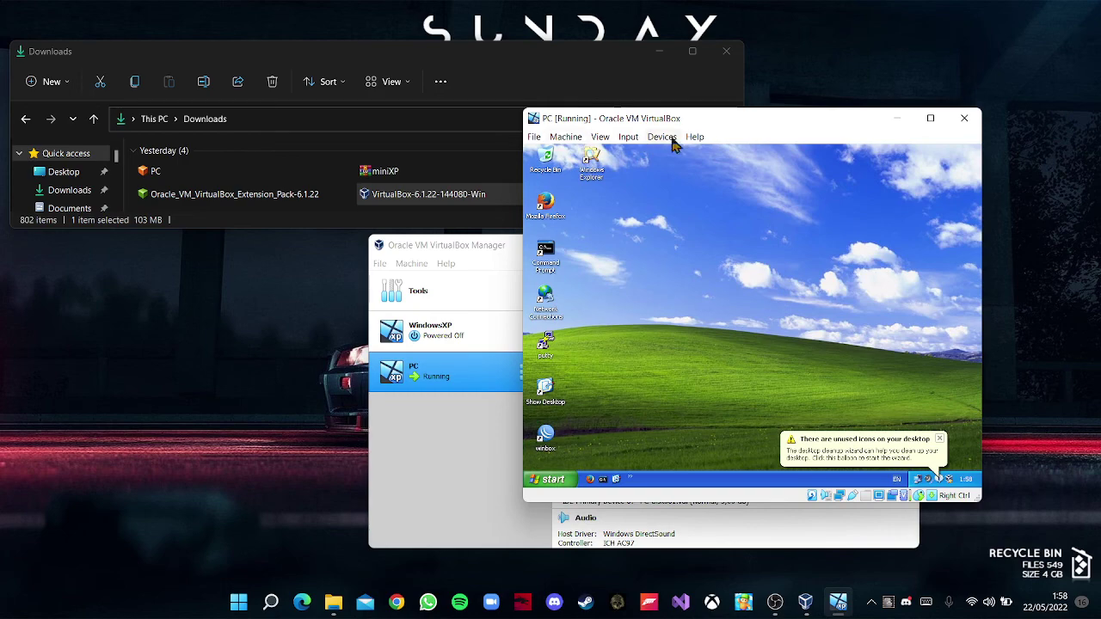
Move the virtual machine window clear and scale Virtual Screen 1 to 175%.
drag(716, 118, 616, 166)
click(494, 181)
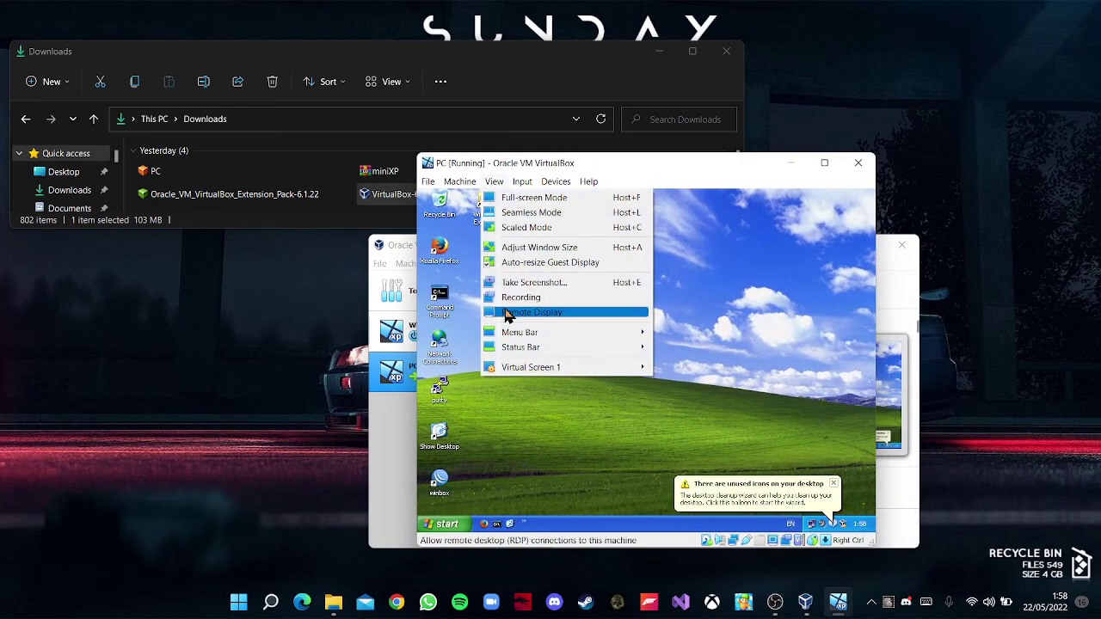
mouse_move(559, 367)
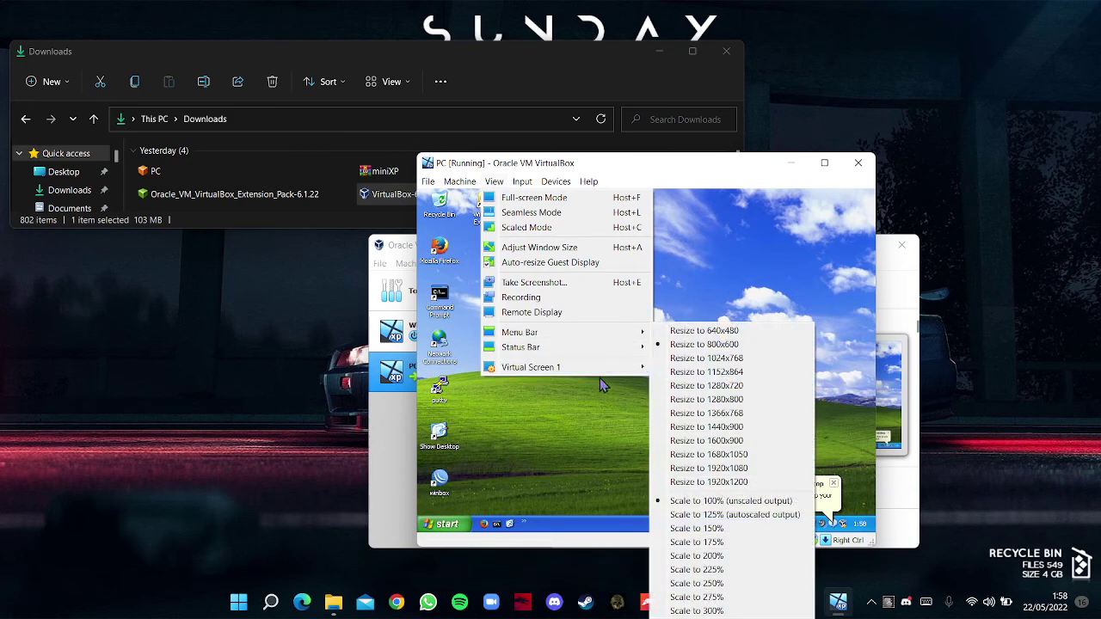
click(697, 542)
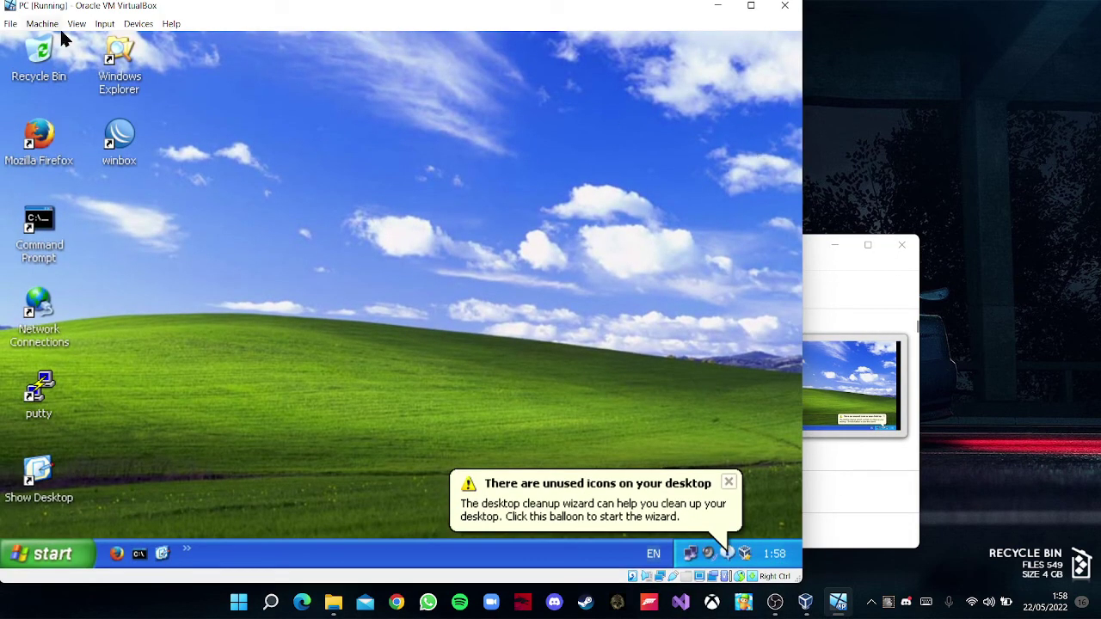
Scale Virtual Screen 1 to 100% (unscaled output), reposition the virtual machine window, and dismiss the unused desktop icons notification.
click(77, 24)
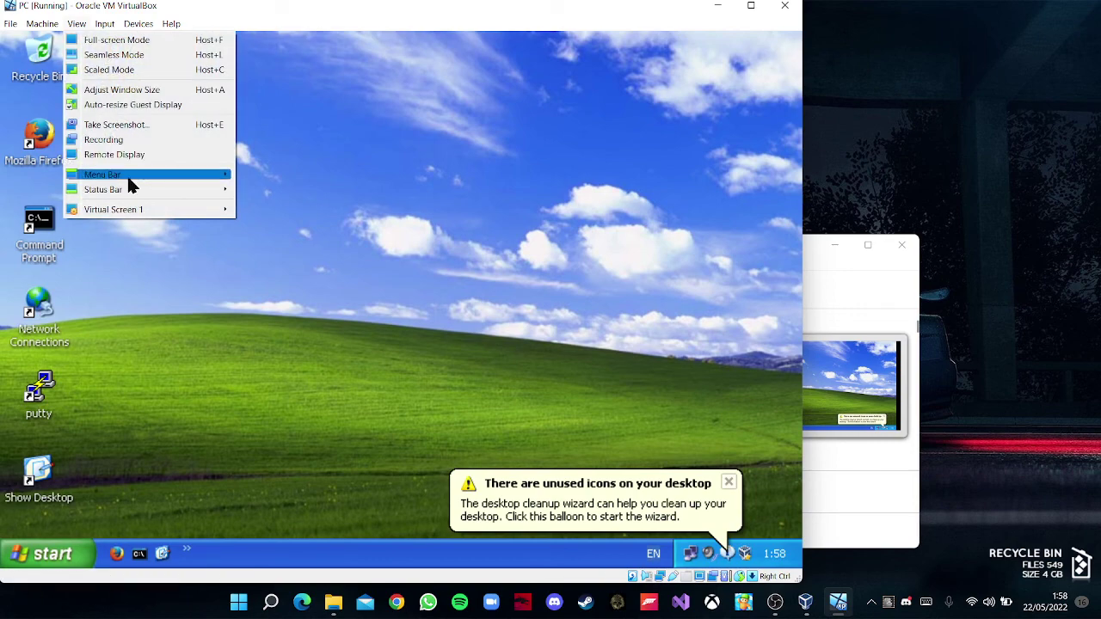
mouse_move(135, 210)
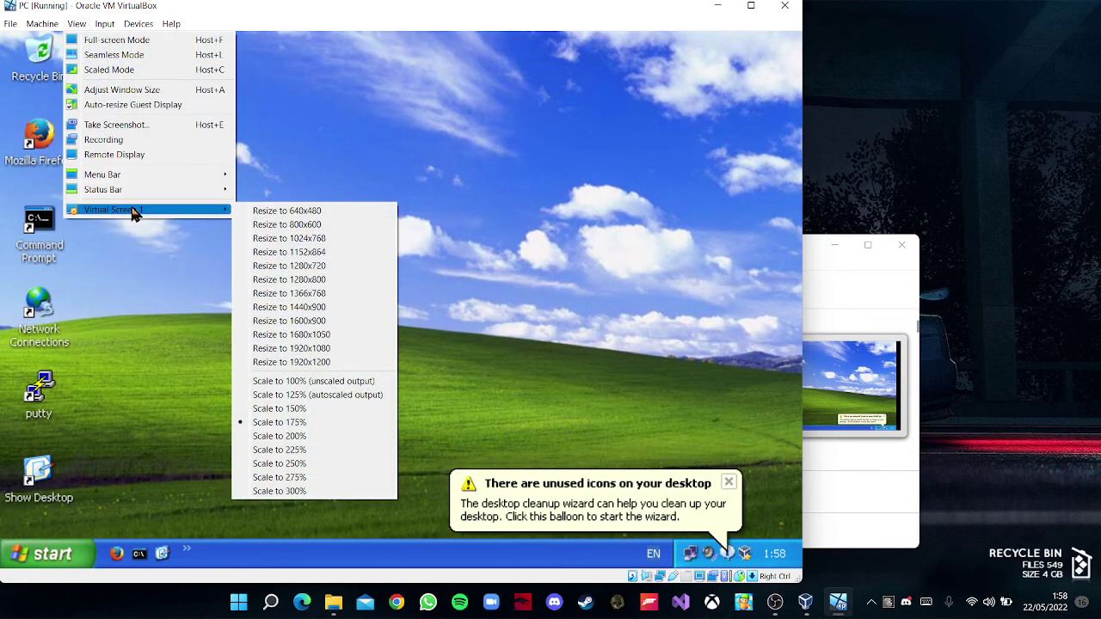
click(289, 389)
drag(278, 14, 755, 140)
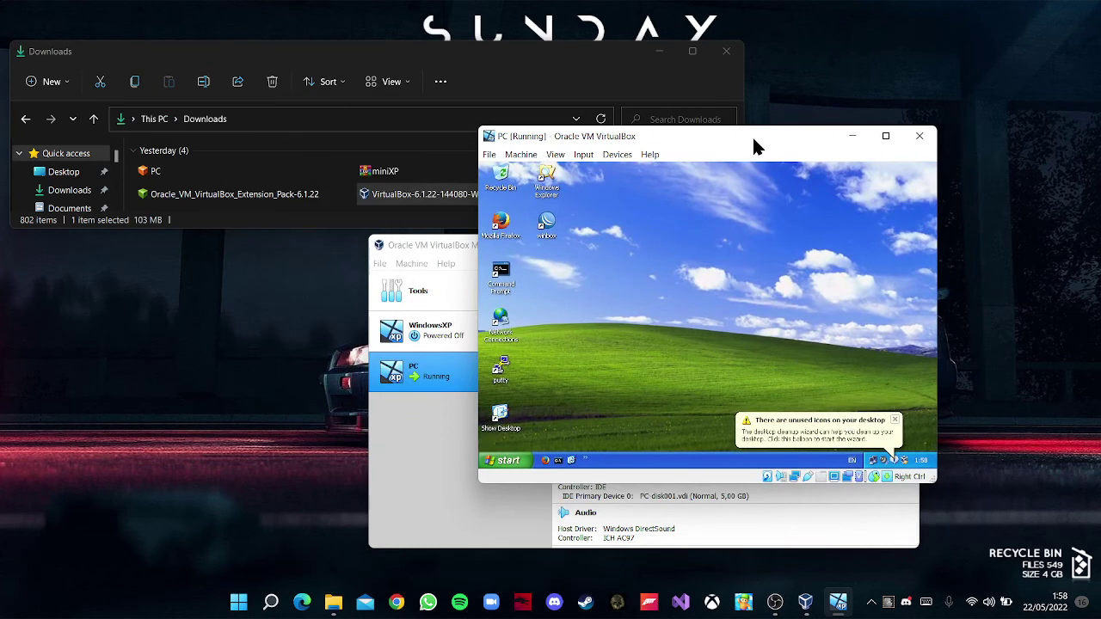
click(893, 422)
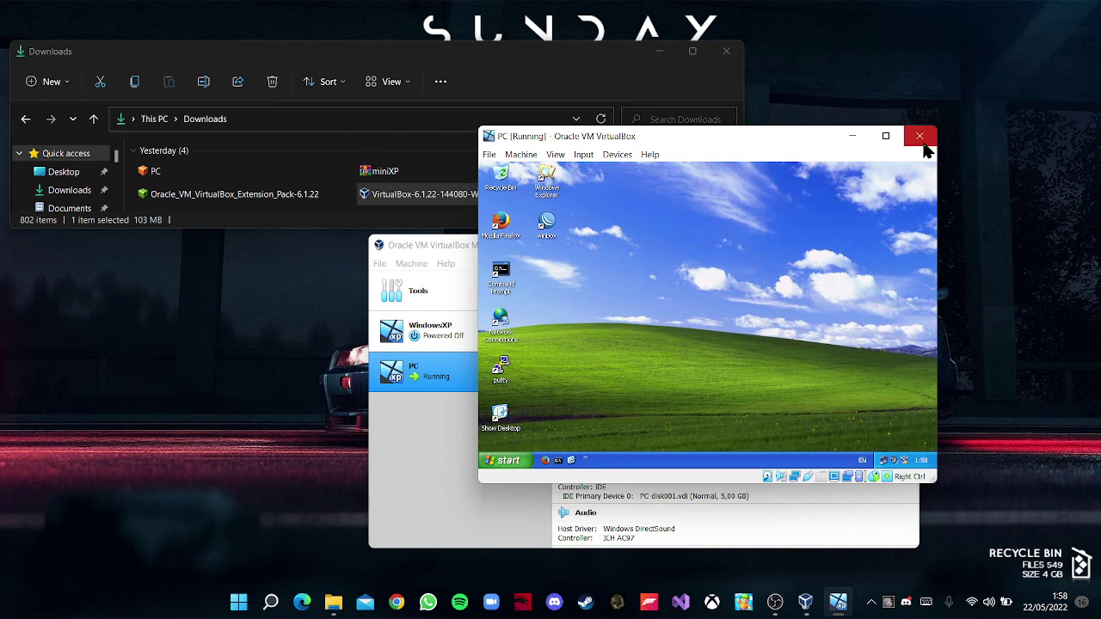
Turn off the PC virtual machine from within its guest Windows XP.
click(507, 461)
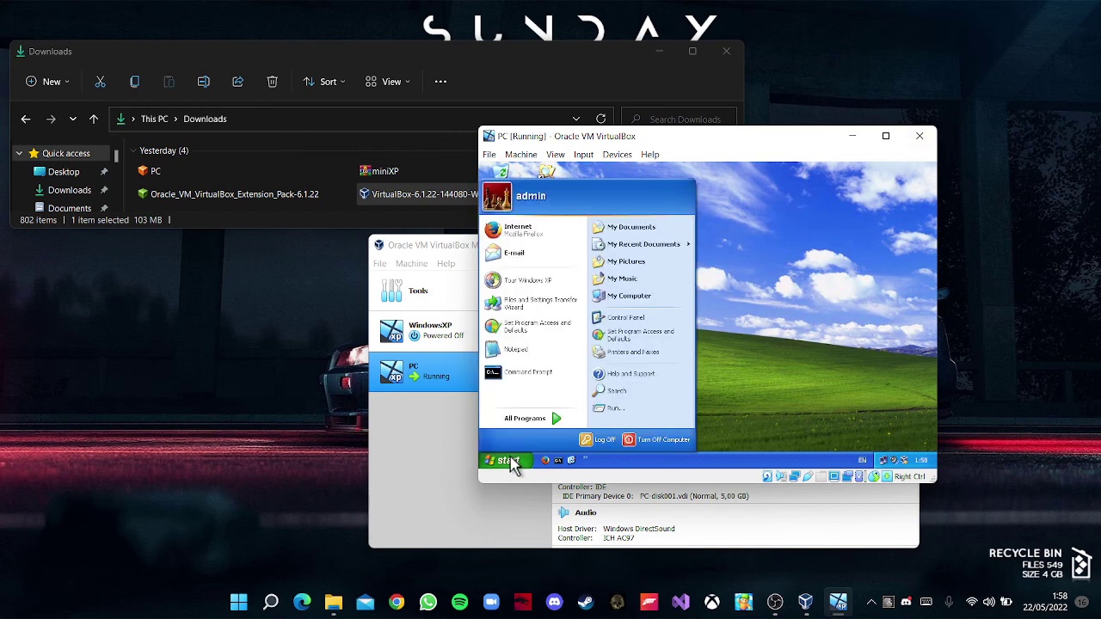
click(633, 441)
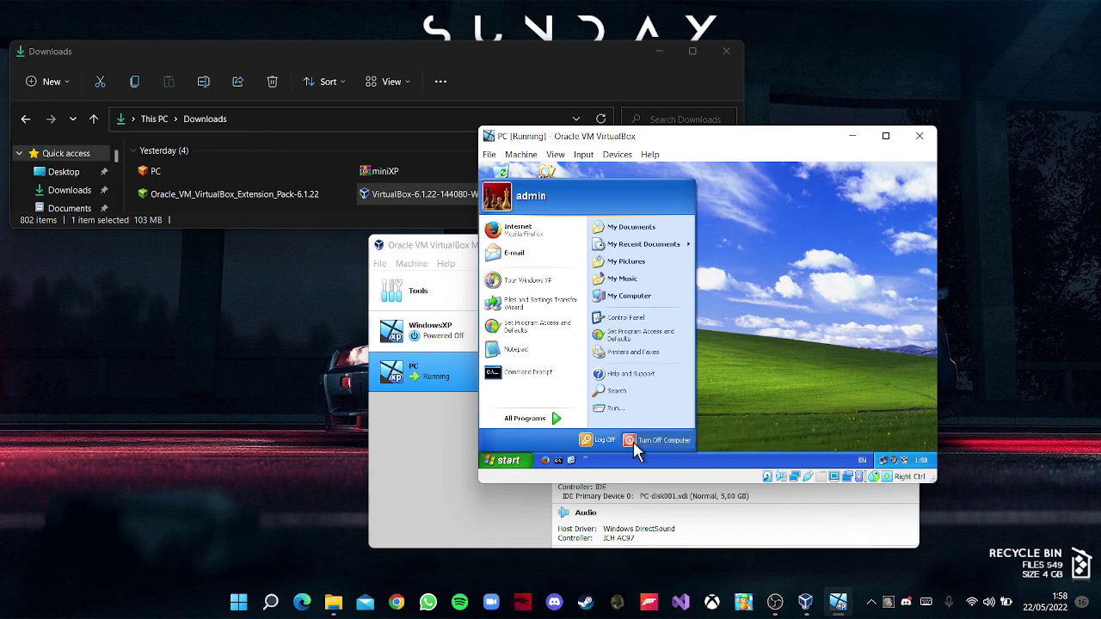
click(708, 284)
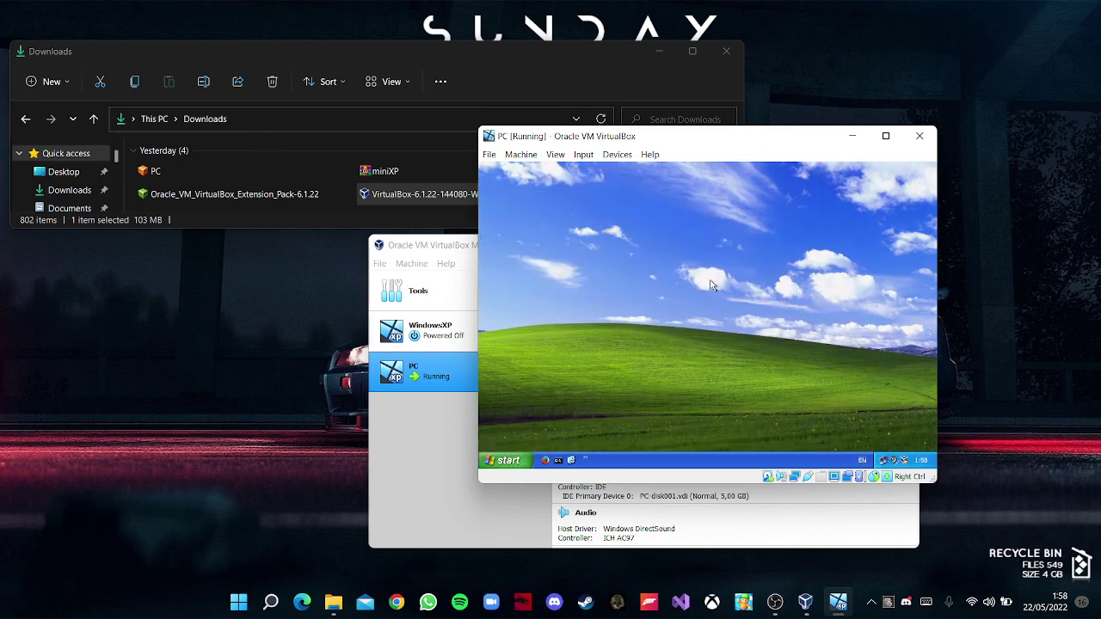